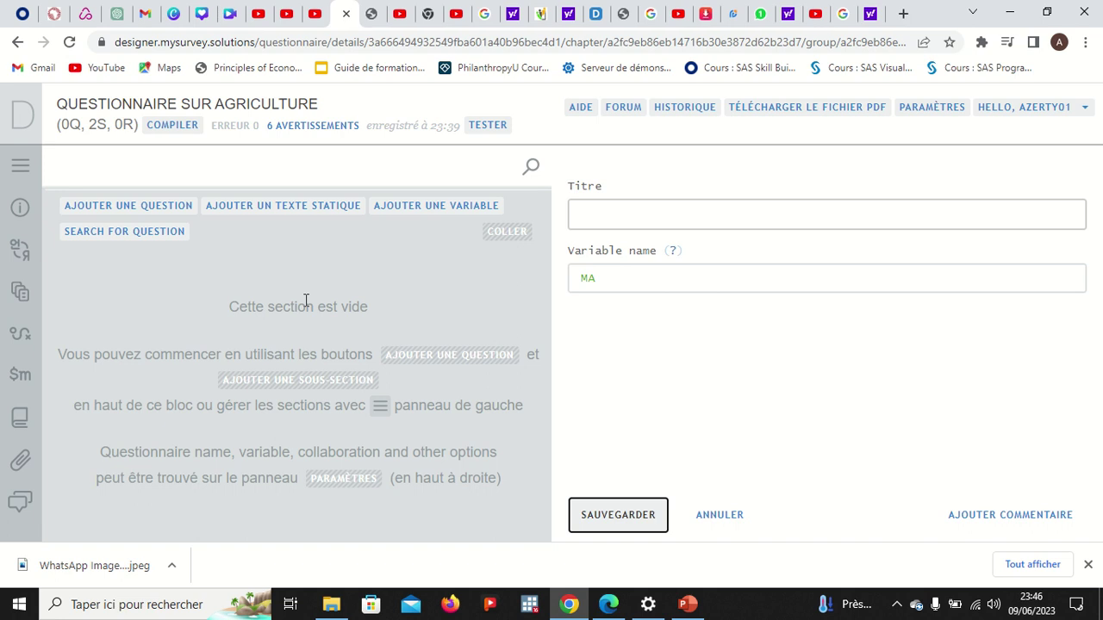
Switch to Edge to examine the household identification questions in ENQUETE SUR AGRICULTURE.pdf, then return to the questionnaire in Chrome
left_click(609, 604)
left_click(730, 312)
scroll(731, 312, "up", 1)
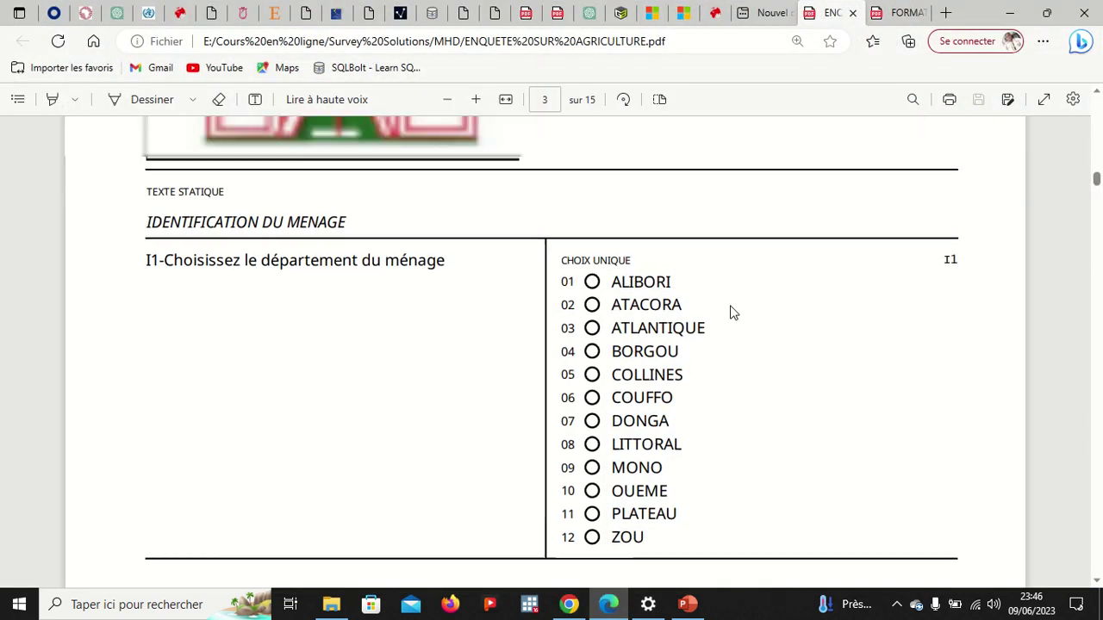
scroll(731, 313, "up", 6)
scroll(731, 312, "down", 10)
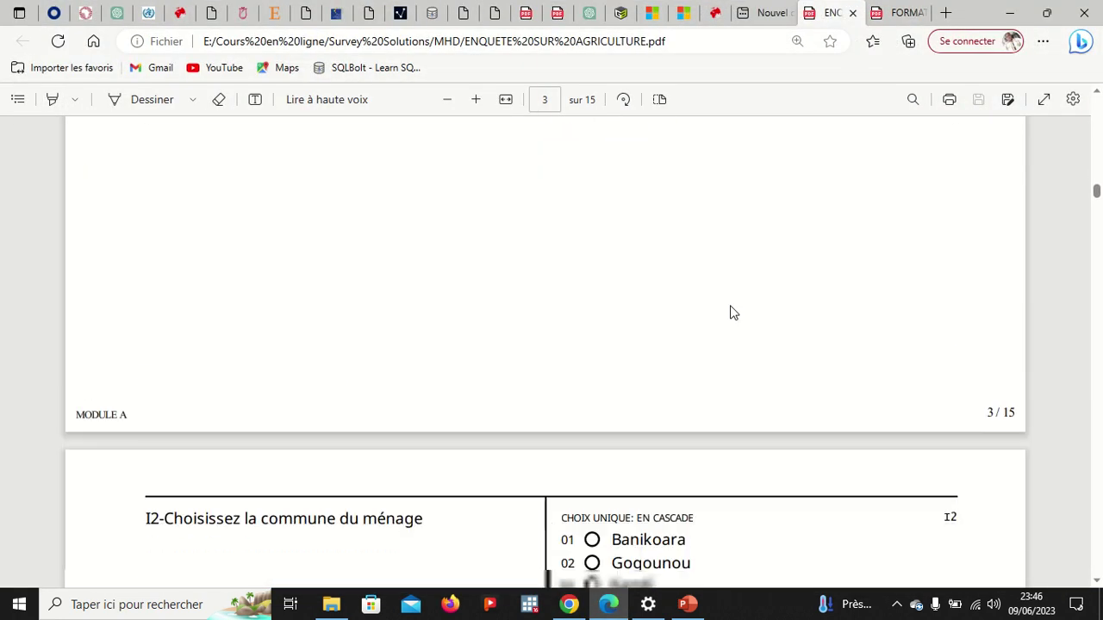
scroll(730, 313, "down", 5)
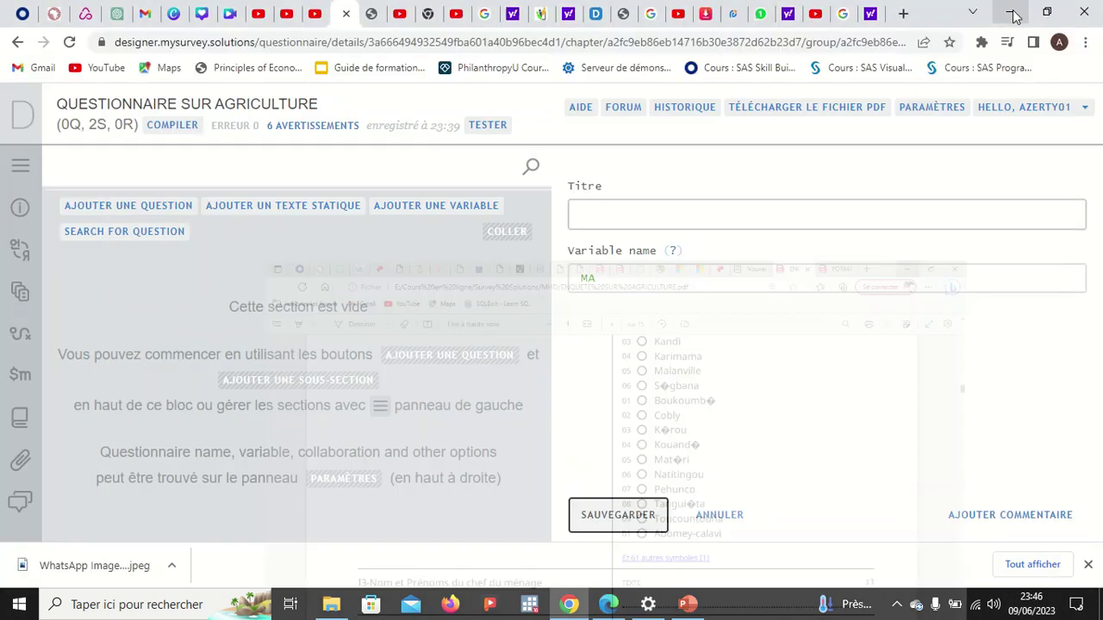
left_click(1010, 13)
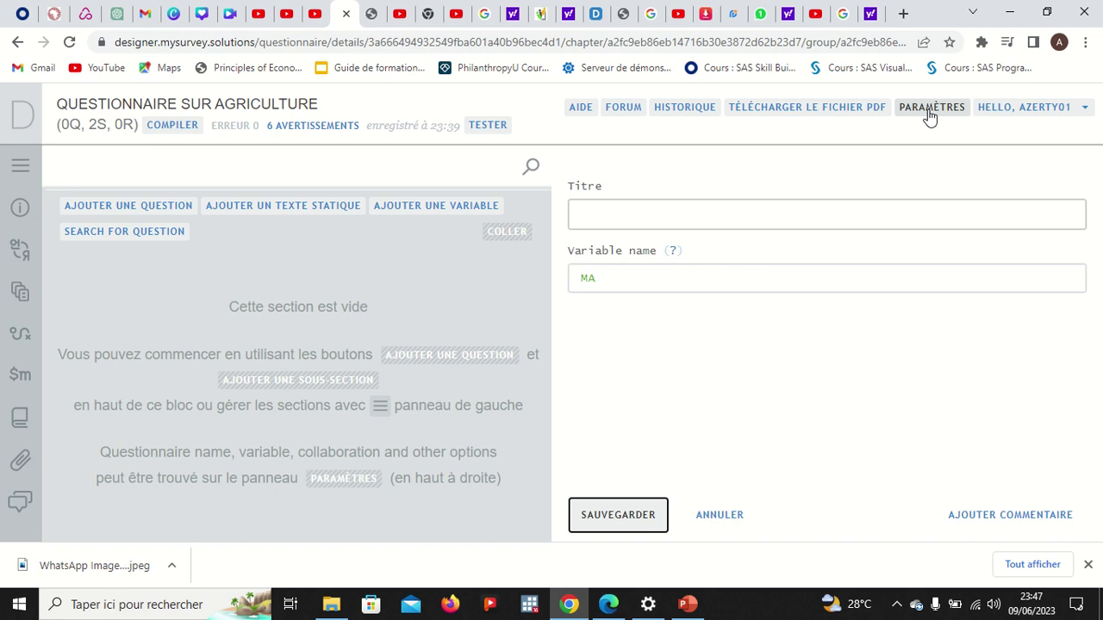
Examine the questionnaire's basic information and the blank new-questionnaire form, then reopen QUESTIONNAIRE SUR AGRICULTURE
left_click(21, 209)
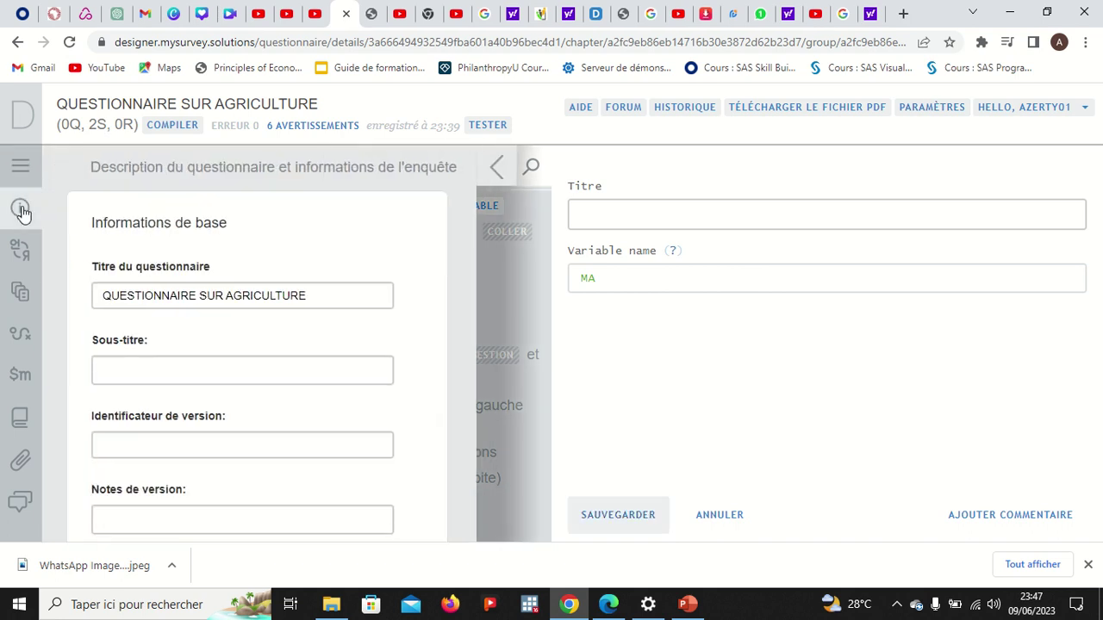
left_click(497, 167)
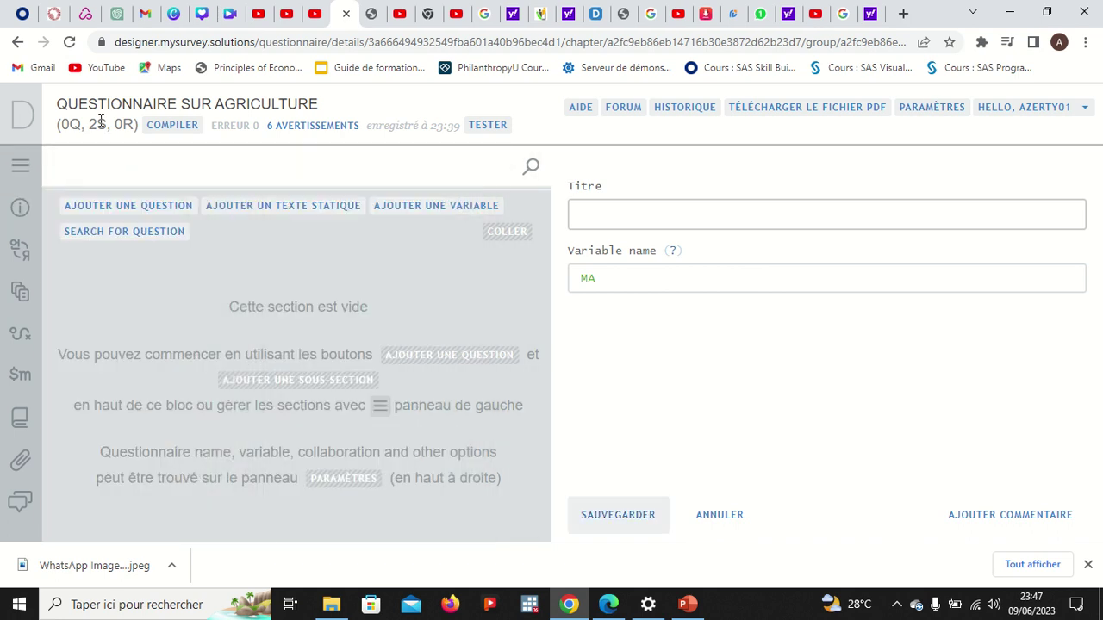
left_click(23, 116)
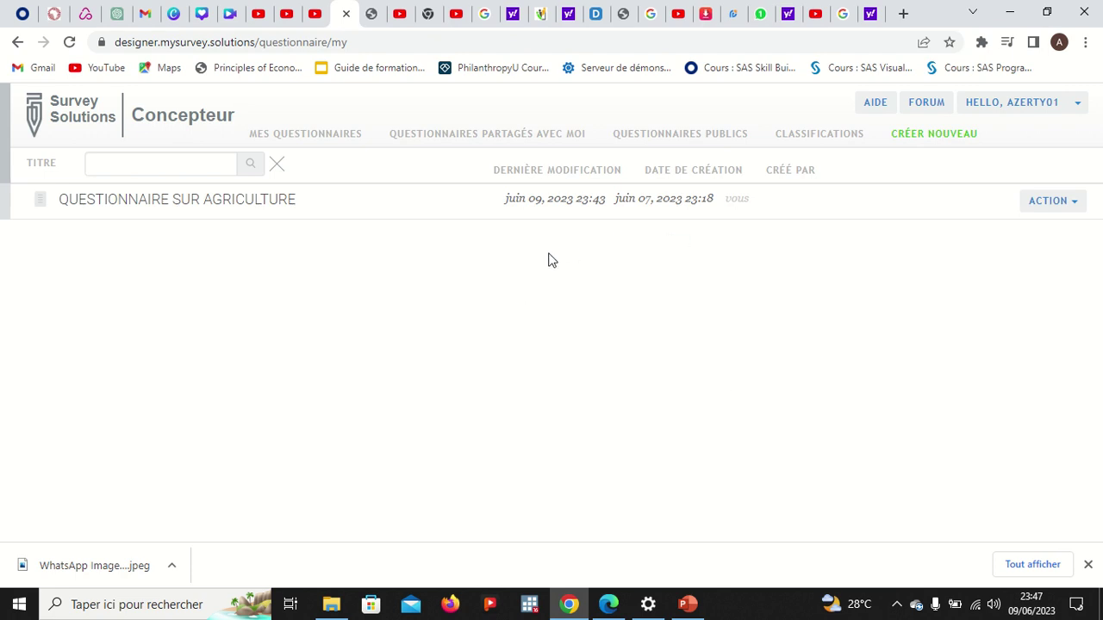
left_click(944, 141)
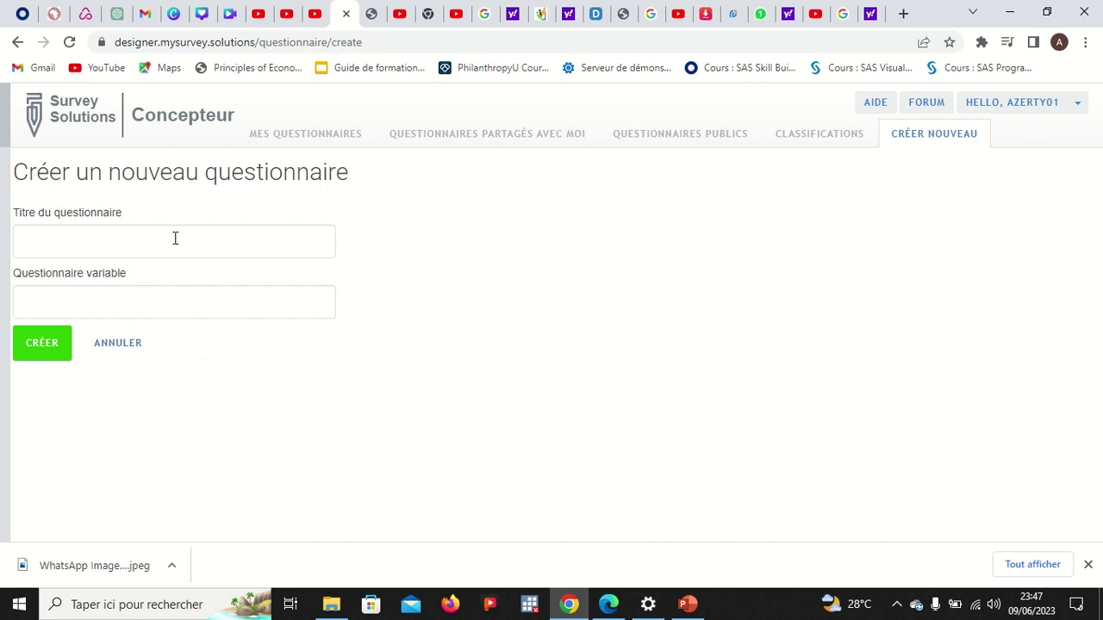
left_click(66, 239)
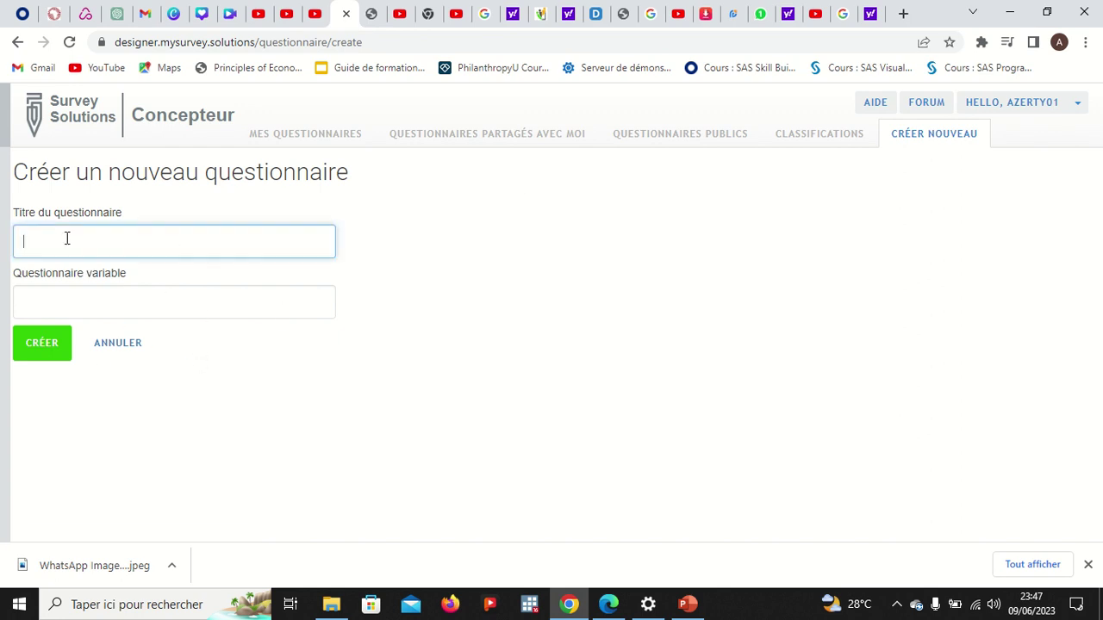
left_click(96, 304)
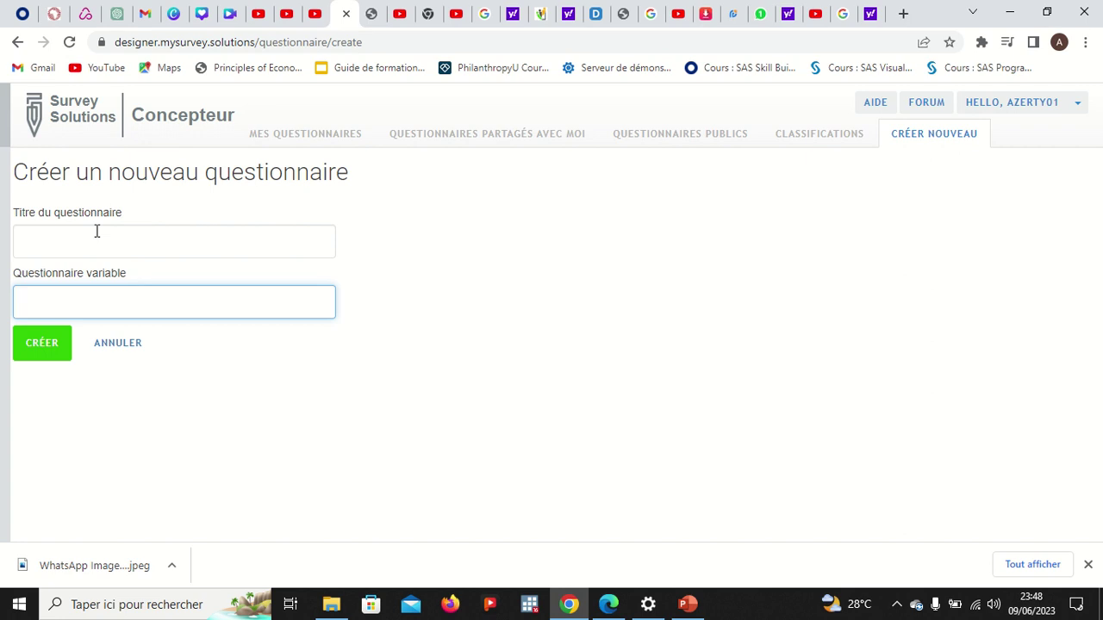
left_click(301, 143)
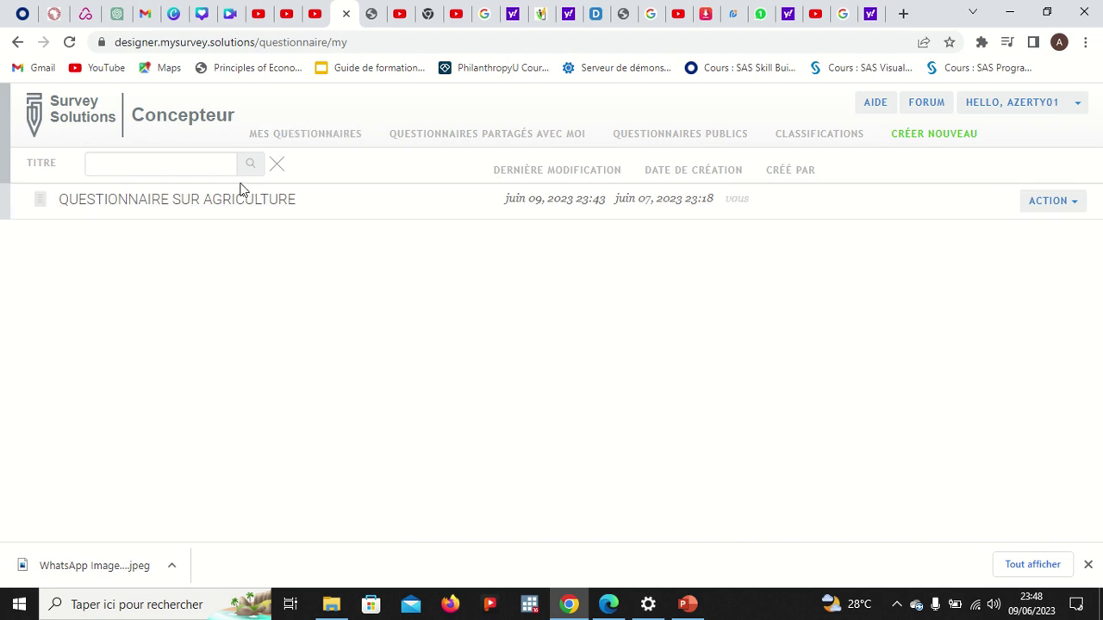
left_click(221, 207)
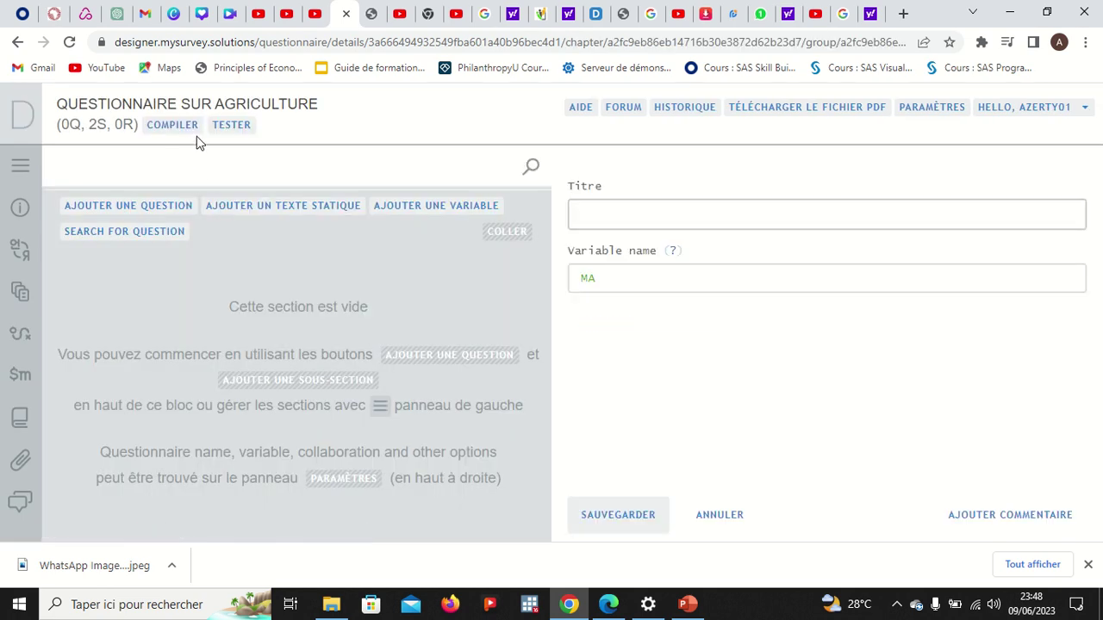
Change the questionnaire's title to QUESTIONNAIRE SUR L'AGRICULTURE and compile it to check for errors
left_click(20, 205)
left_click(226, 293)
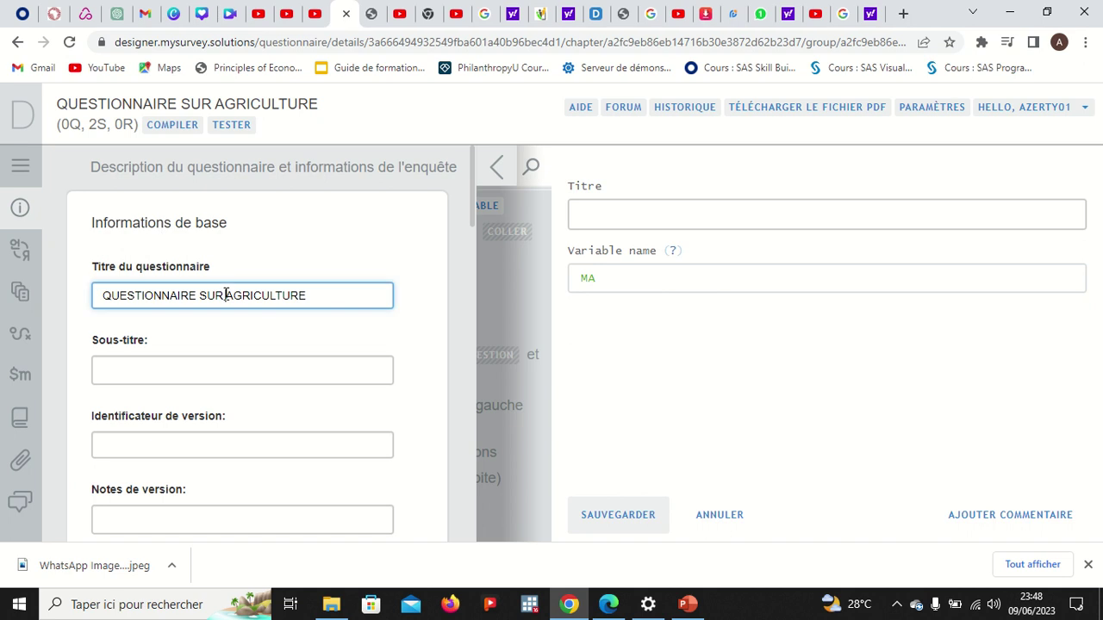
type("L")
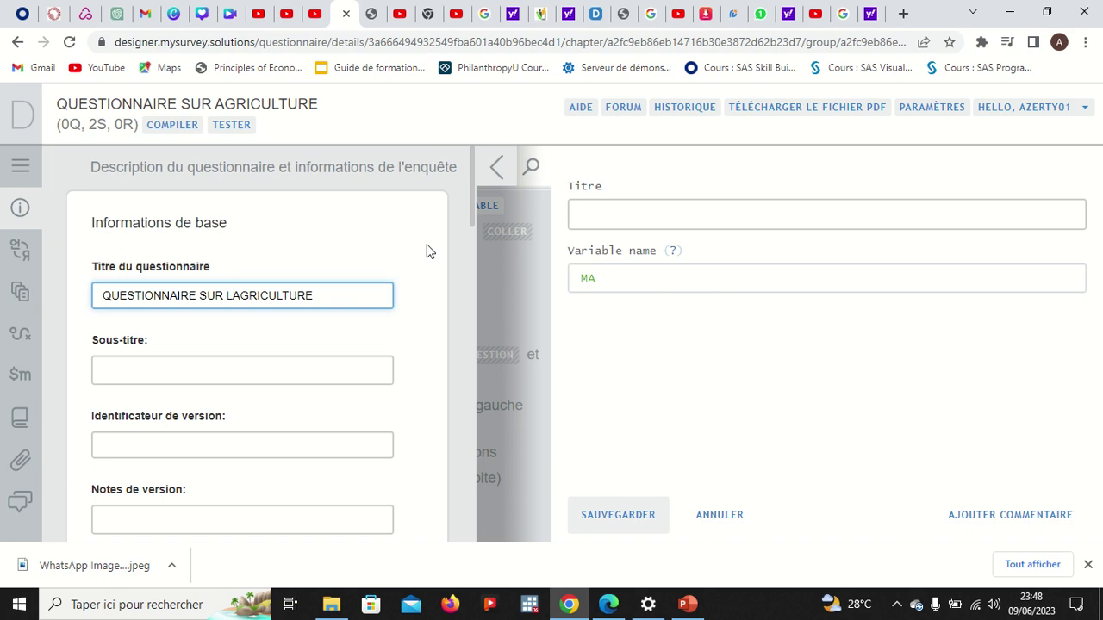
type("'")
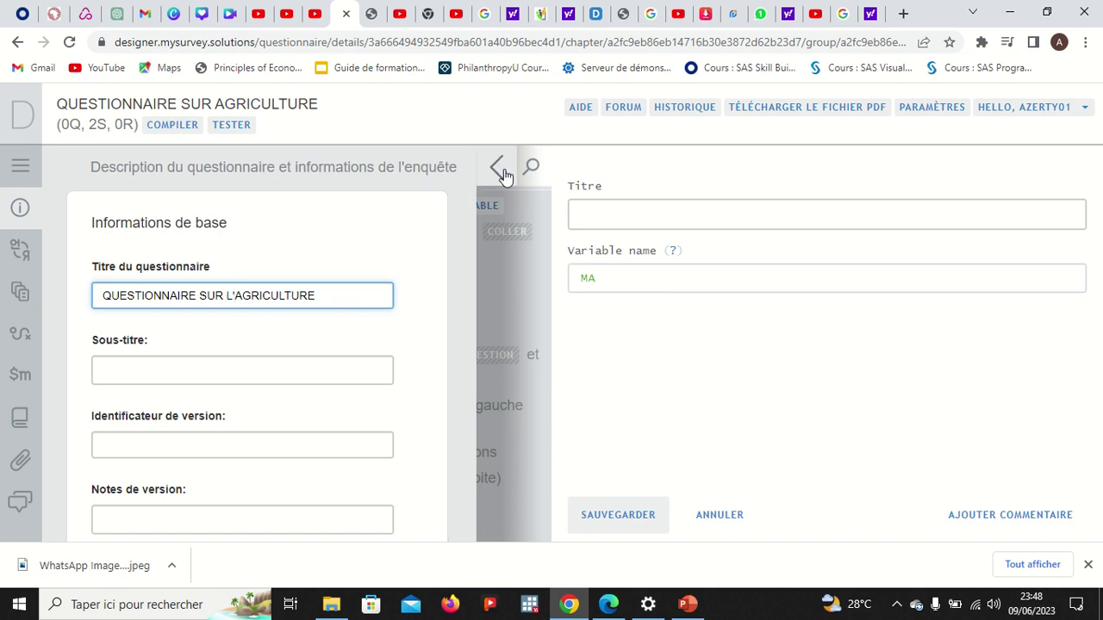
left_click(498, 169)
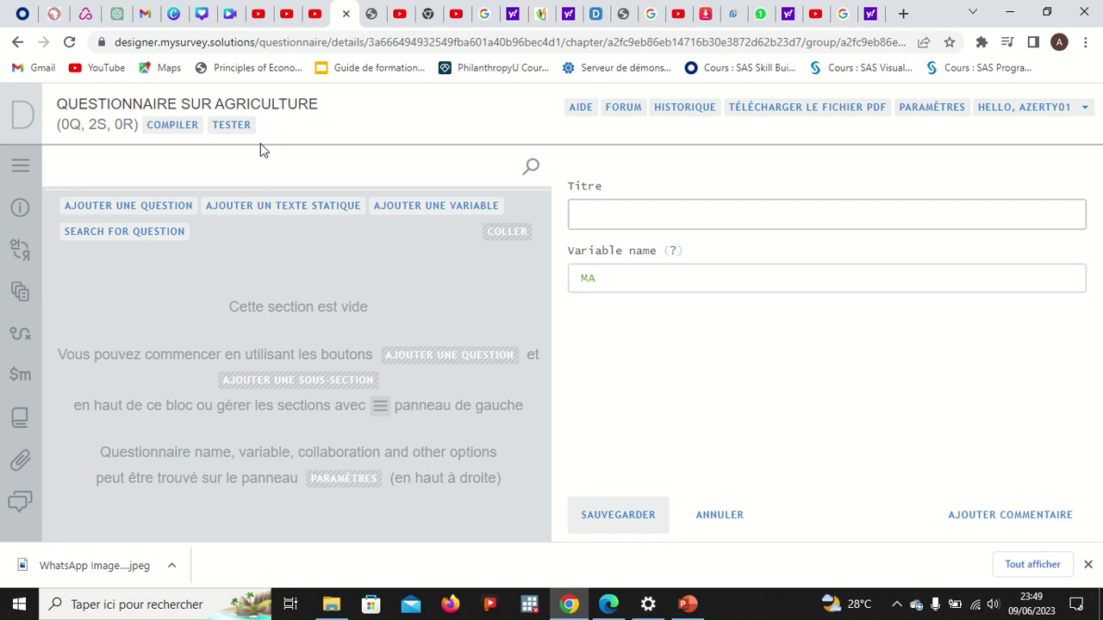
left_click(176, 128)
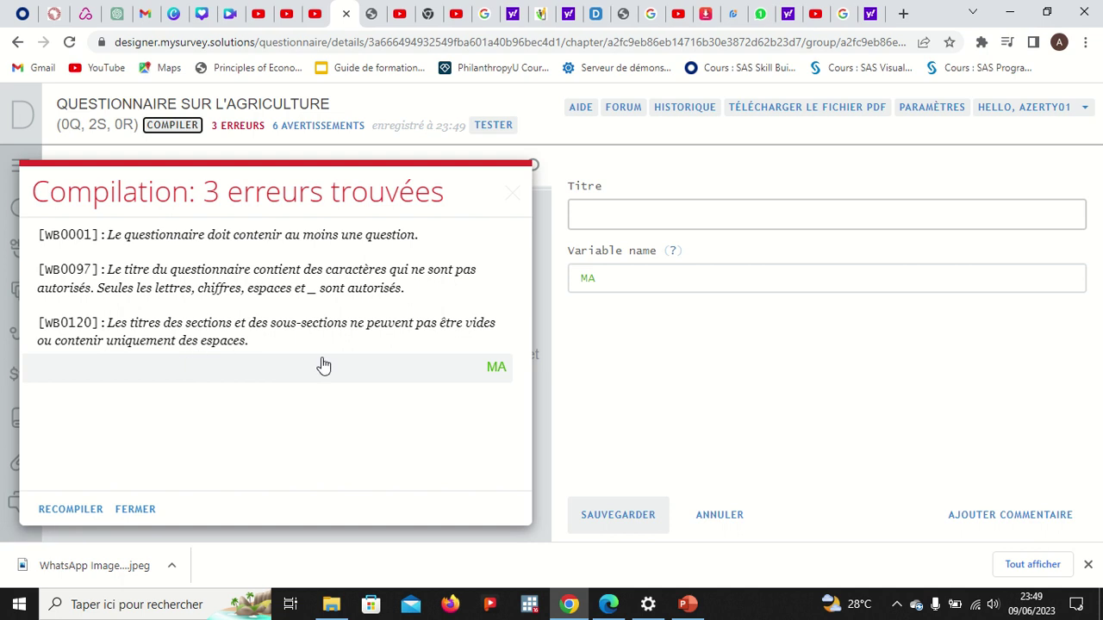
left_click(512, 198)
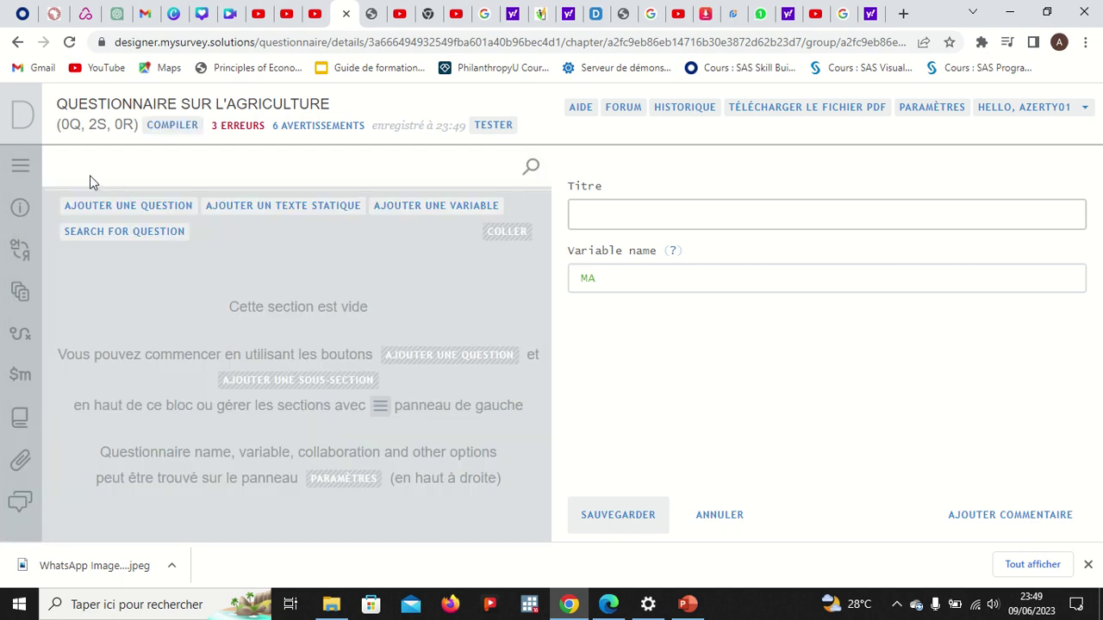
Remove the L' from the questionnaire's title so it reads QUESTIONNAIRE SUR AGRICULTURE
left_click(22, 207)
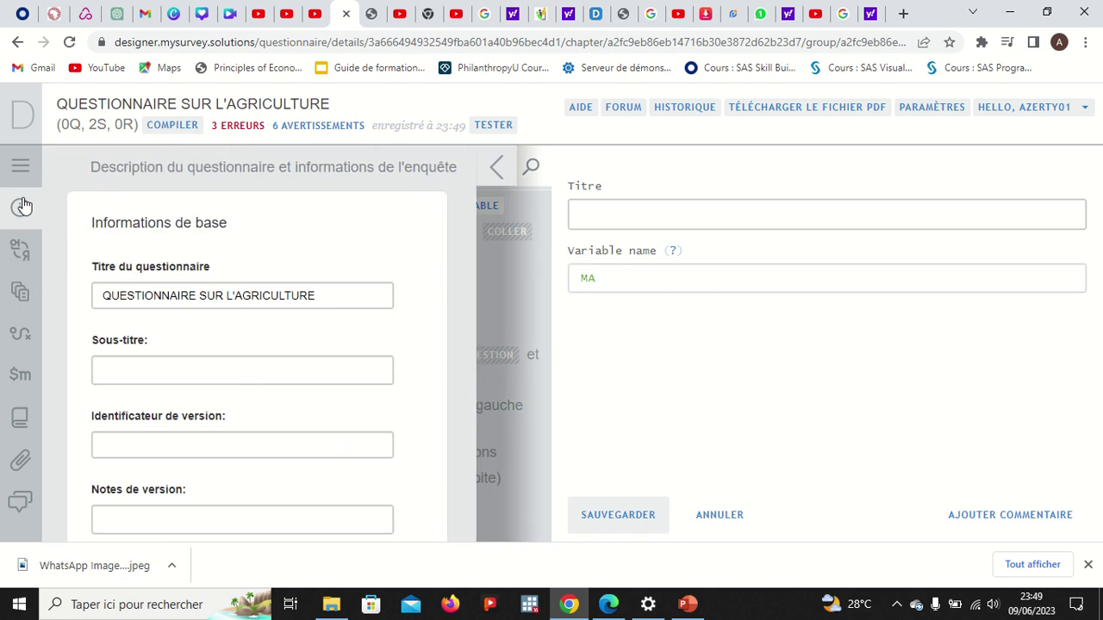
left_click(237, 296)
key("BackSpace")
key("BackSpace")
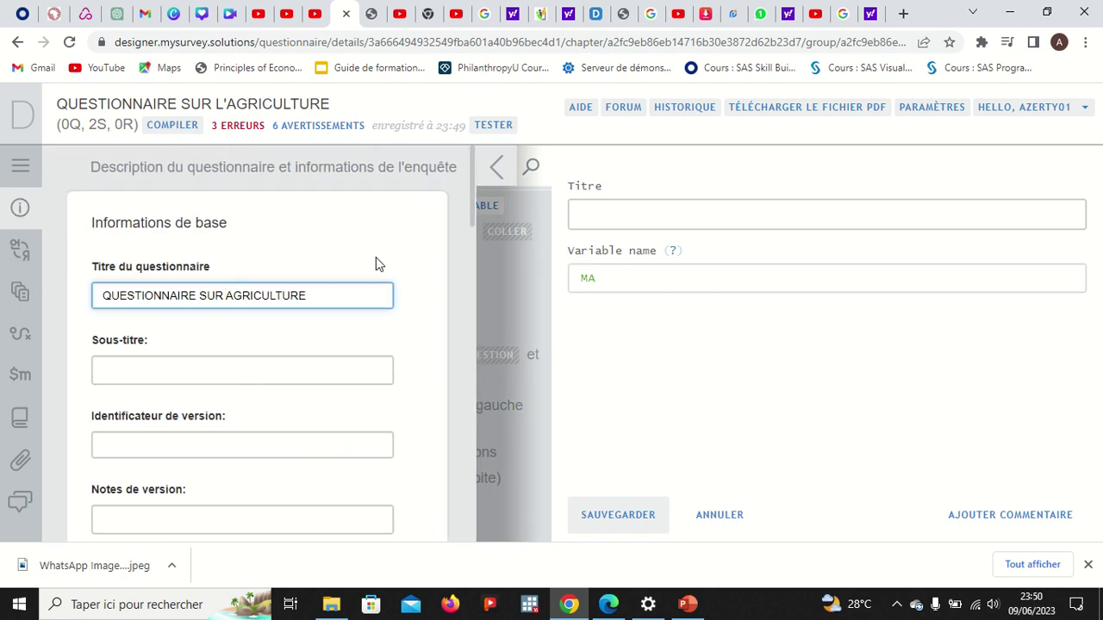
left_click(500, 167)
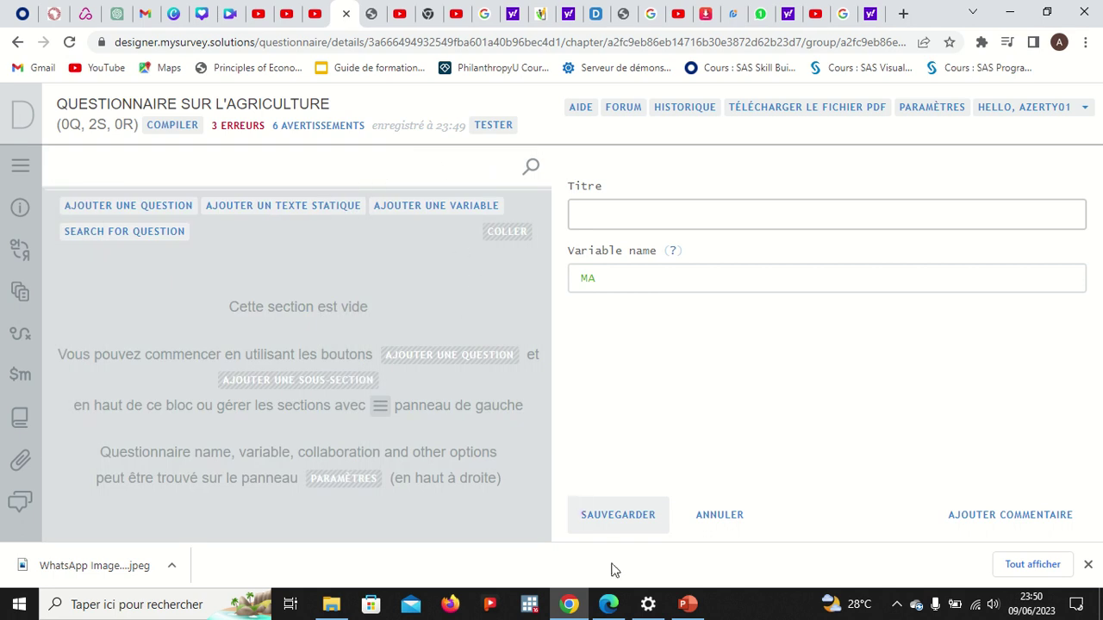
left_click(613, 515)
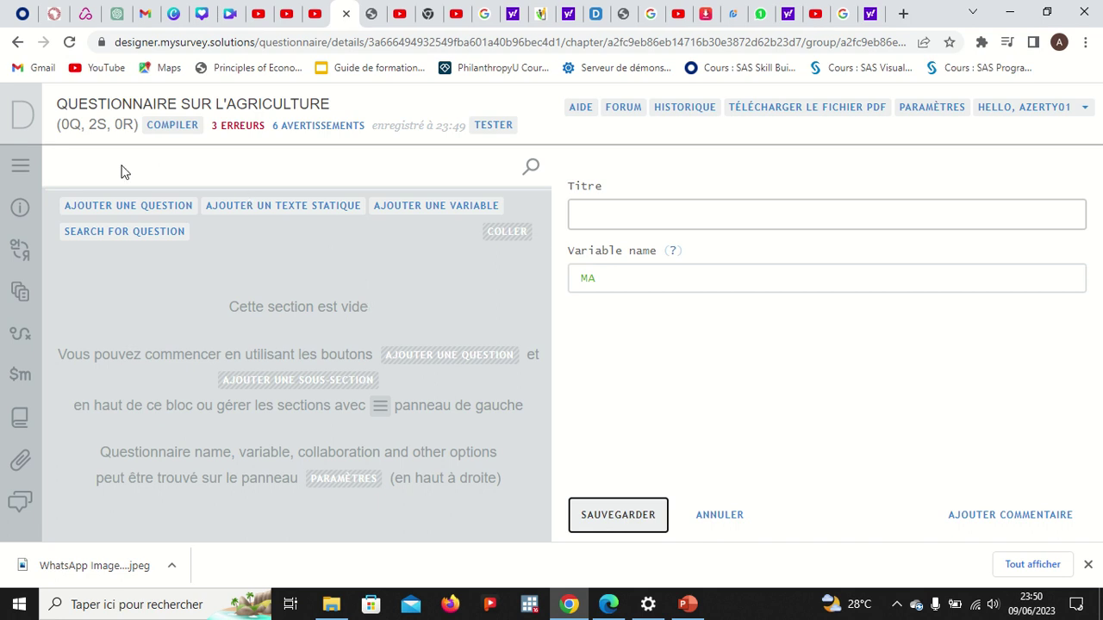
Give the untitled section with variable name MA the title MODULE A, save it, and recompile the questionnaire
left_click(597, 217)
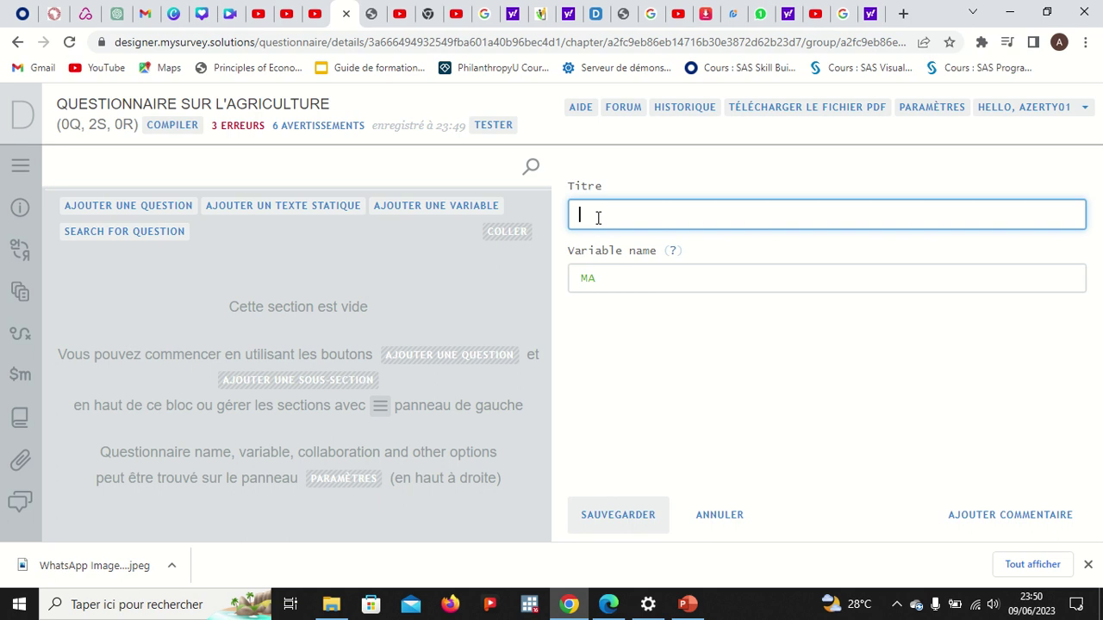
type("MO")
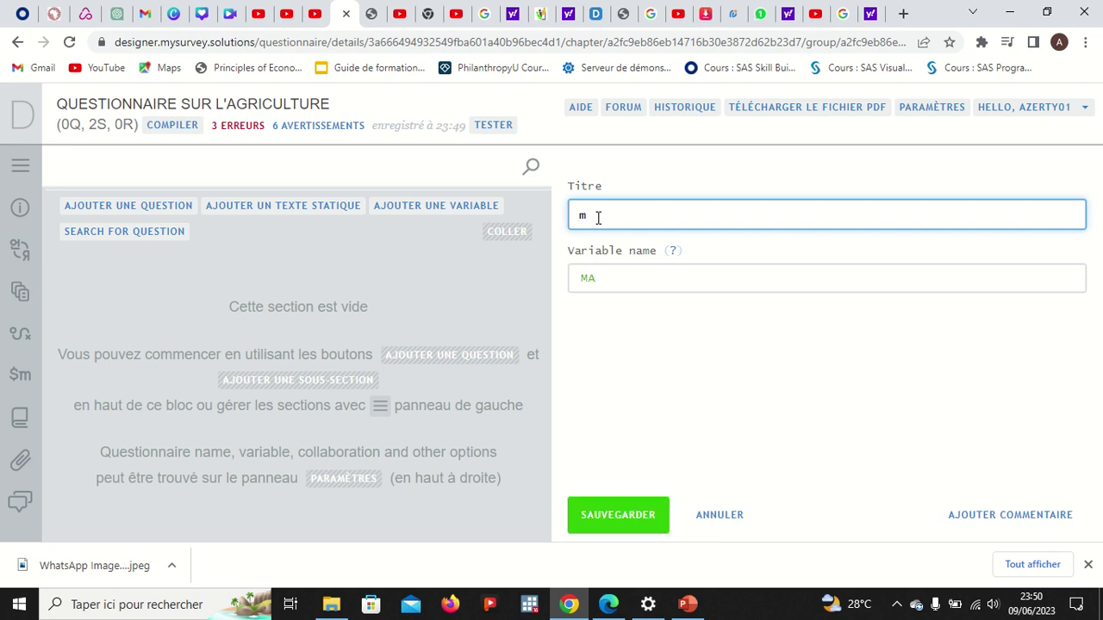
type("DULE A")
left_click(606, 279)
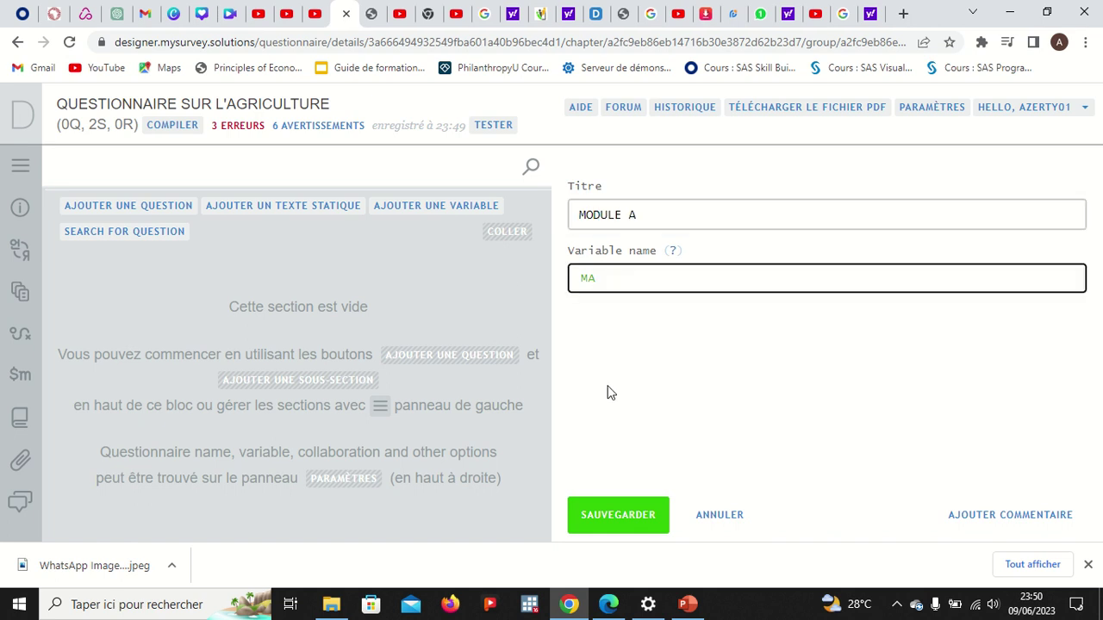
left_click(610, 522)
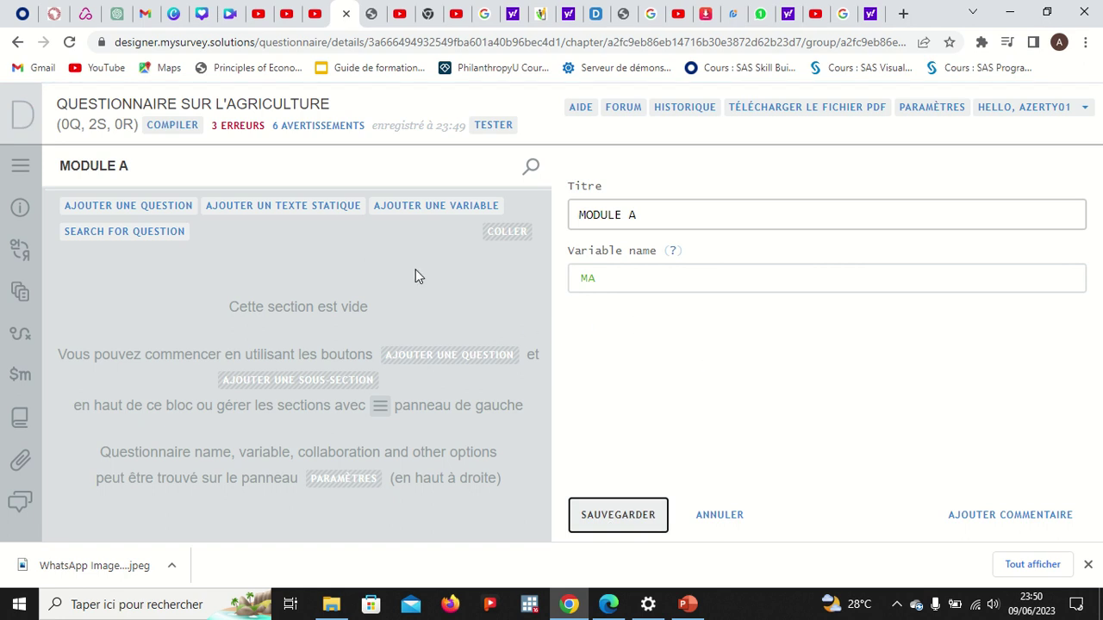
left_click(183, 128)
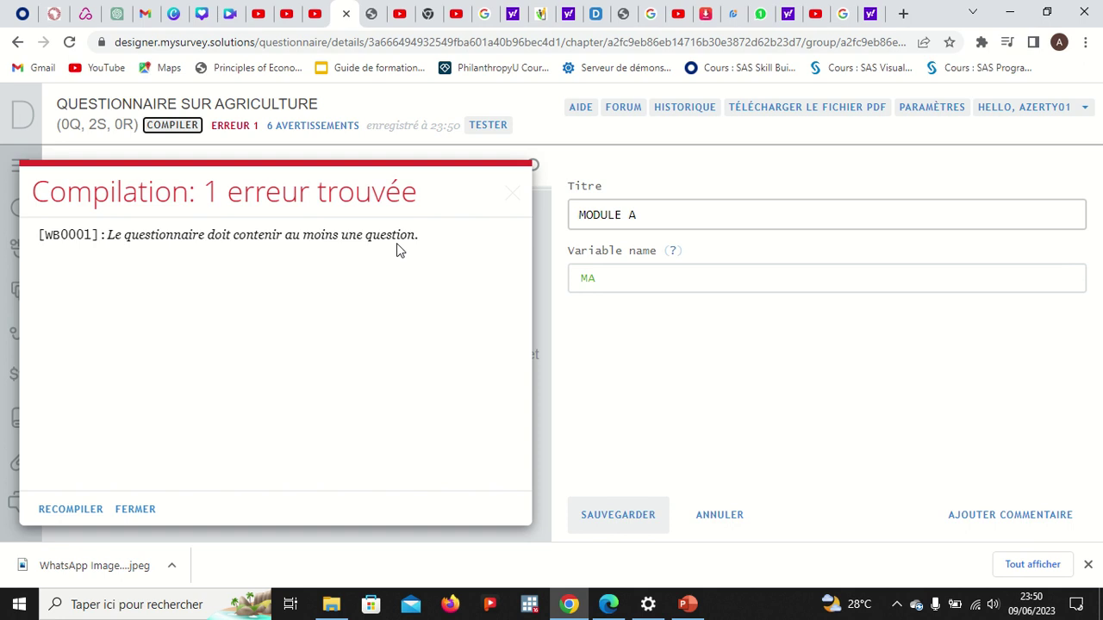
left_click(512, 193)
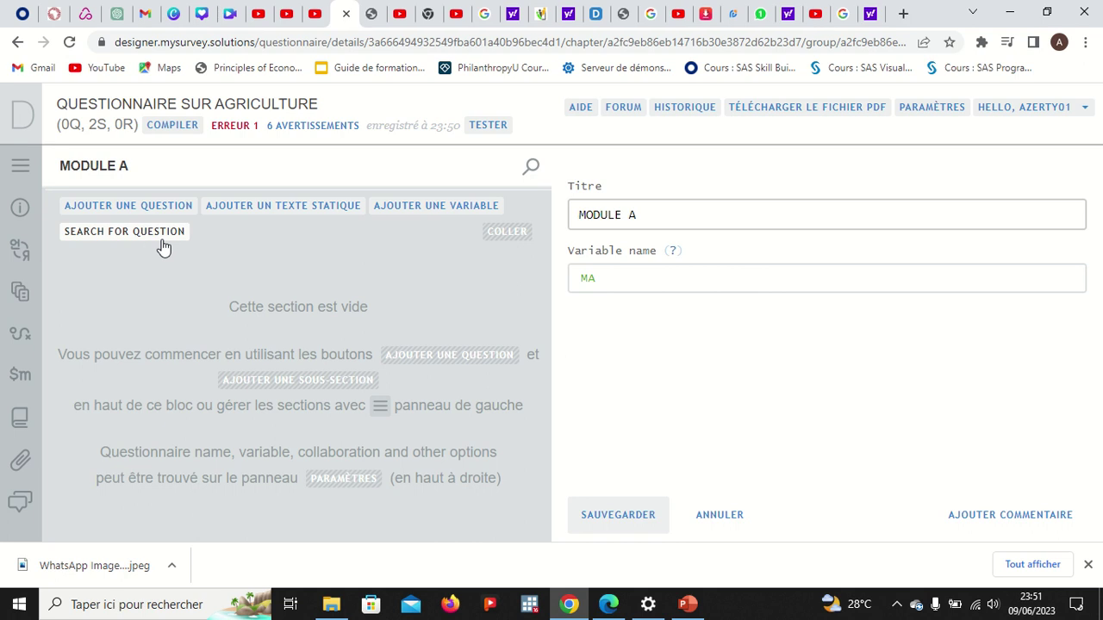
Add a static text to MODULE A and replace its default text with GROUP DATAWORLD
left_click(281, 207)
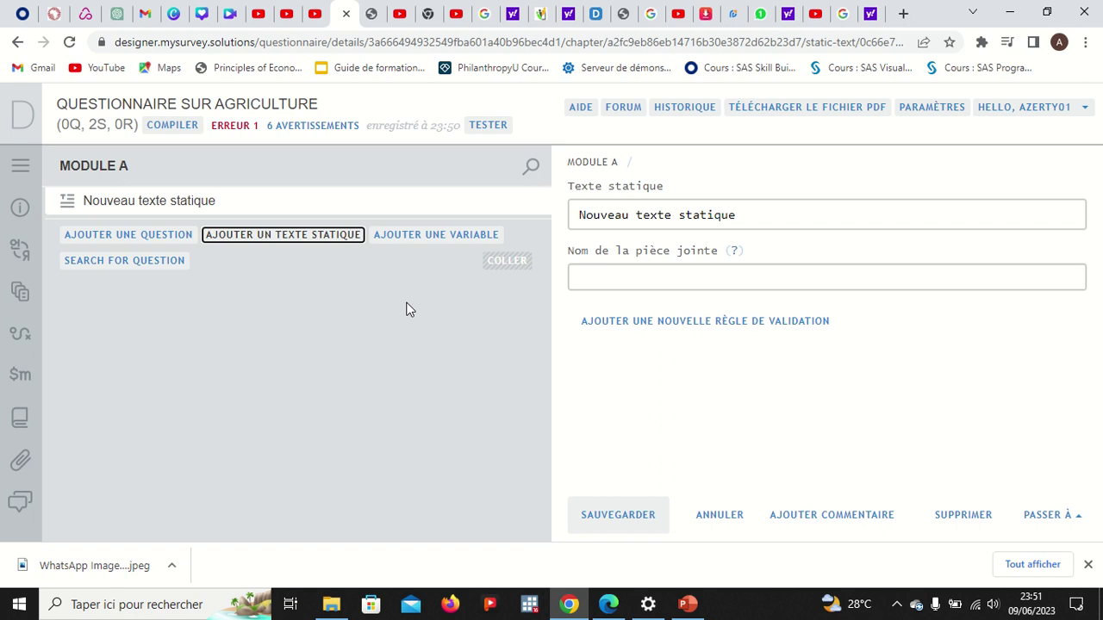
left_click(657, 216)
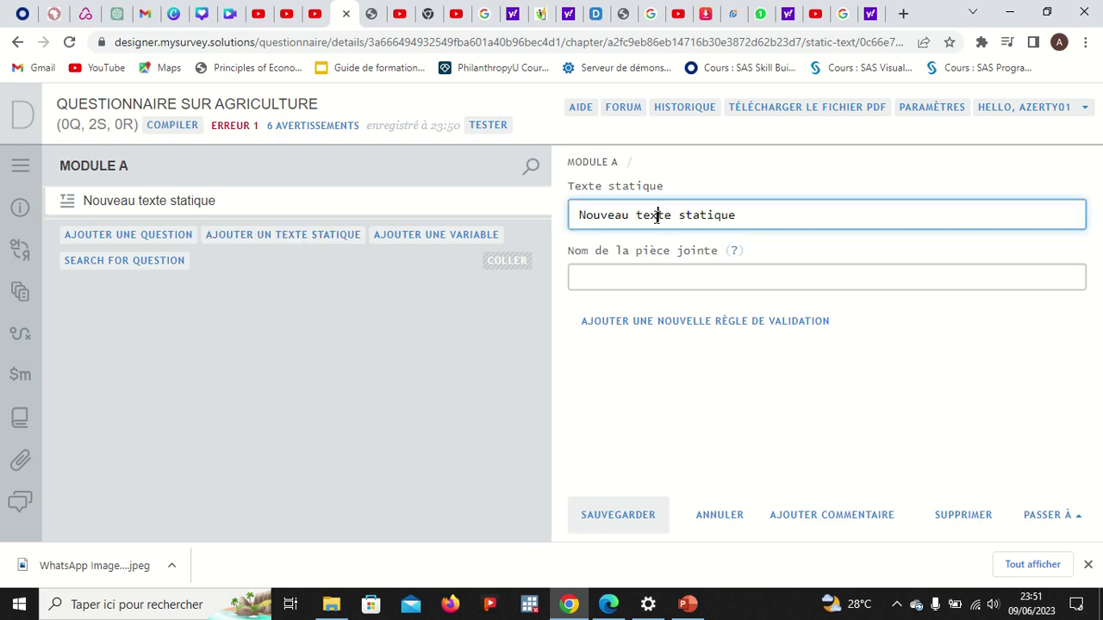
left_click(626, 272)
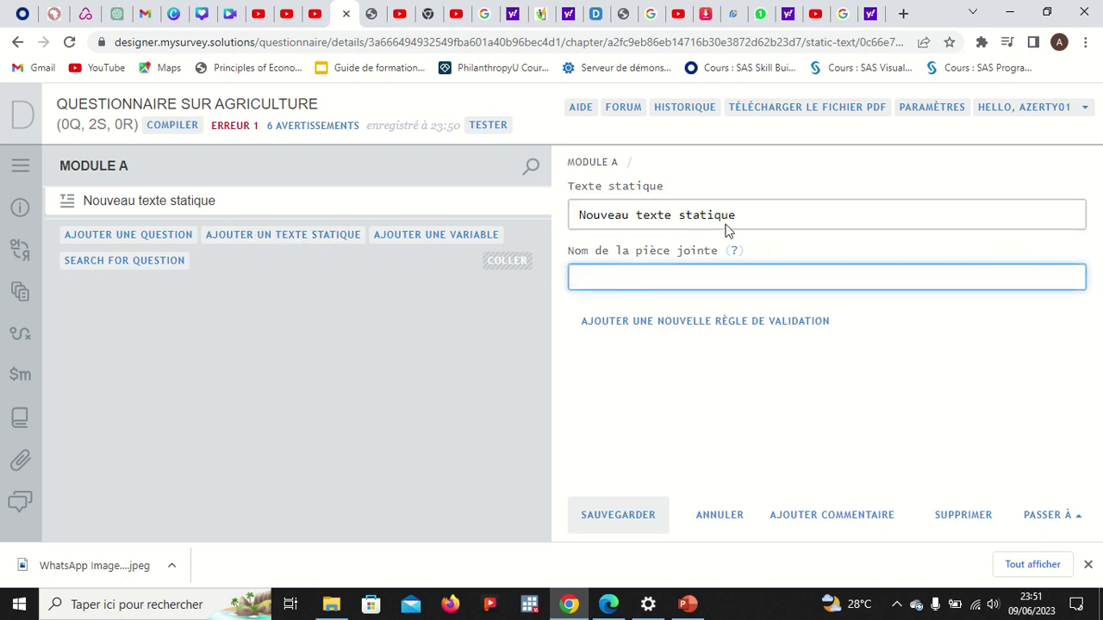
left_click_drag(736, 216, 560, 214)
key("BackSpace")
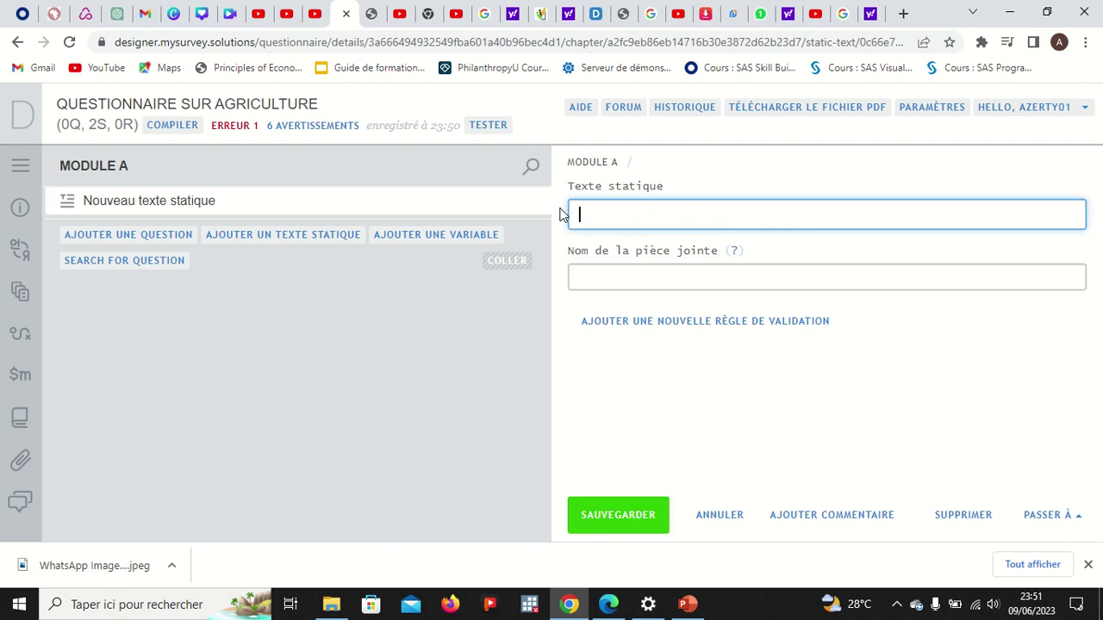
type("O")
key("BackSpace")
type("GROUP DATAWORLD")
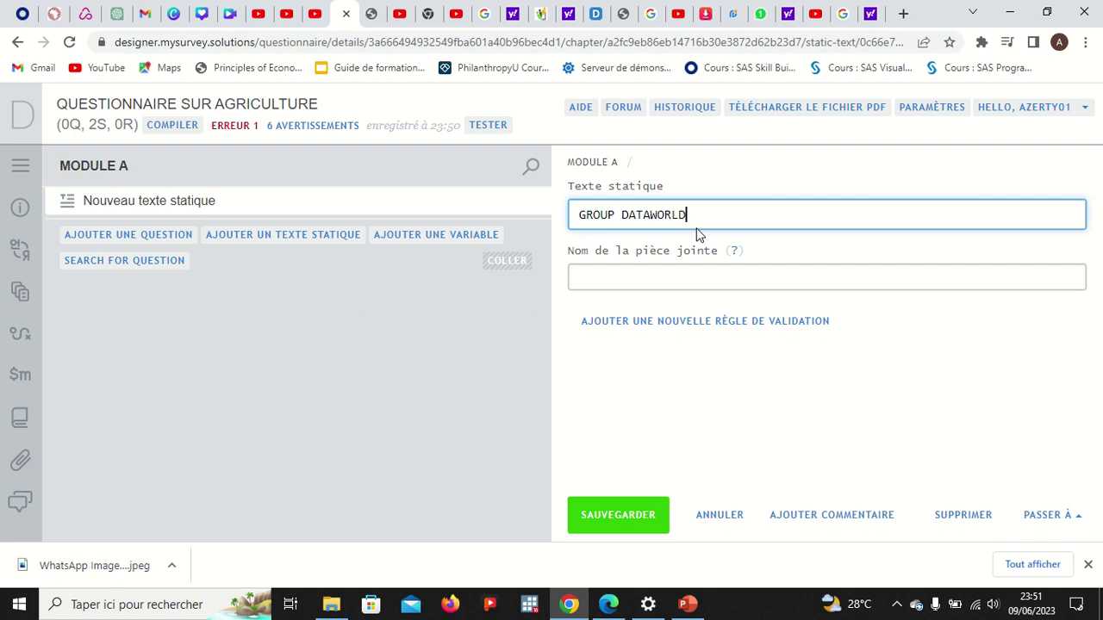
Look in the computer's Downloads folder for the DATAWORLD image, then return to the questionnaire in the browser
left_click(661, 276)
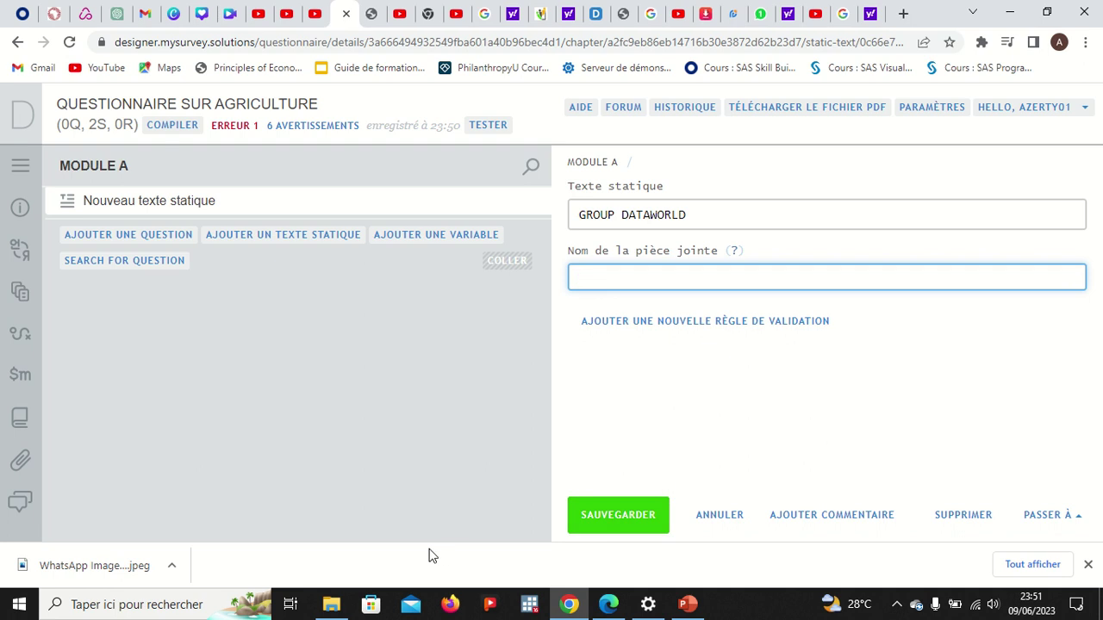
left_click(332, 604)
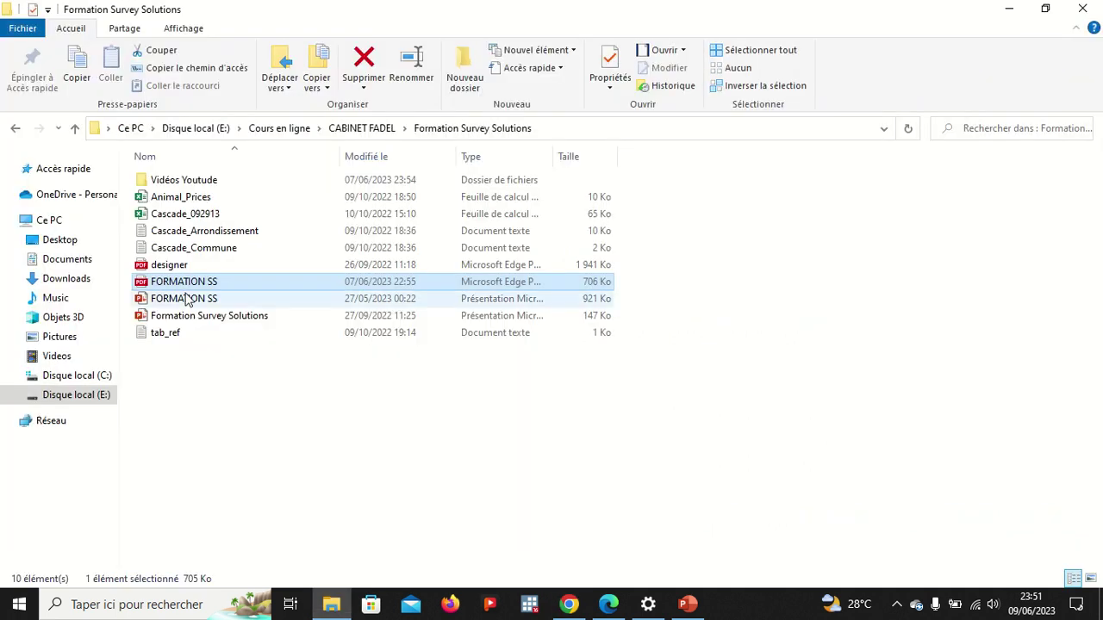
left_click(67, 278)
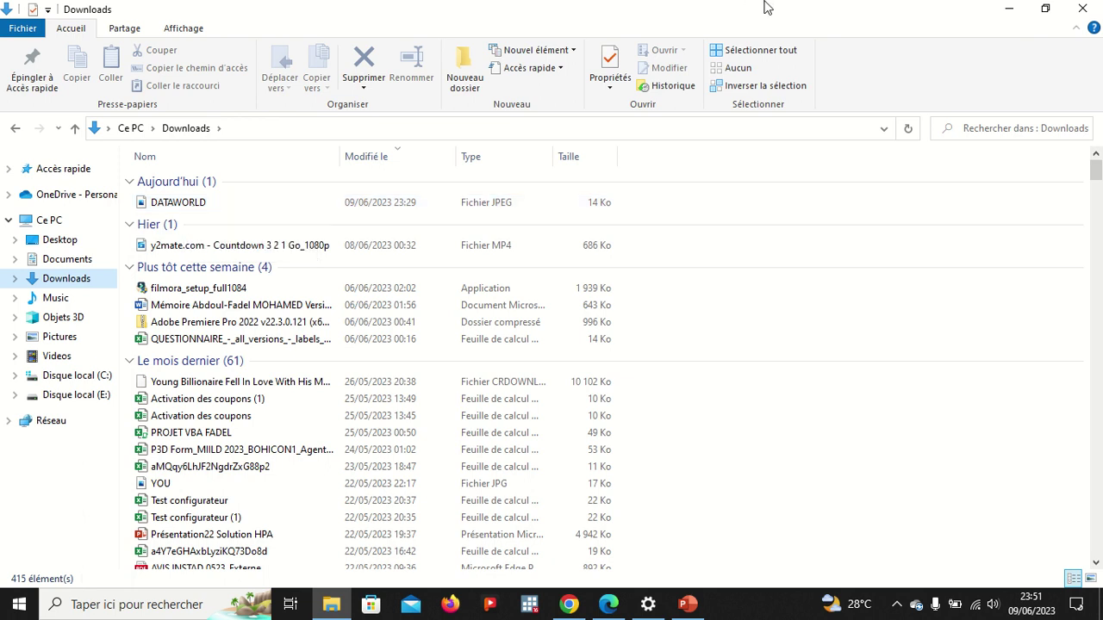
left_click(1005, 19)
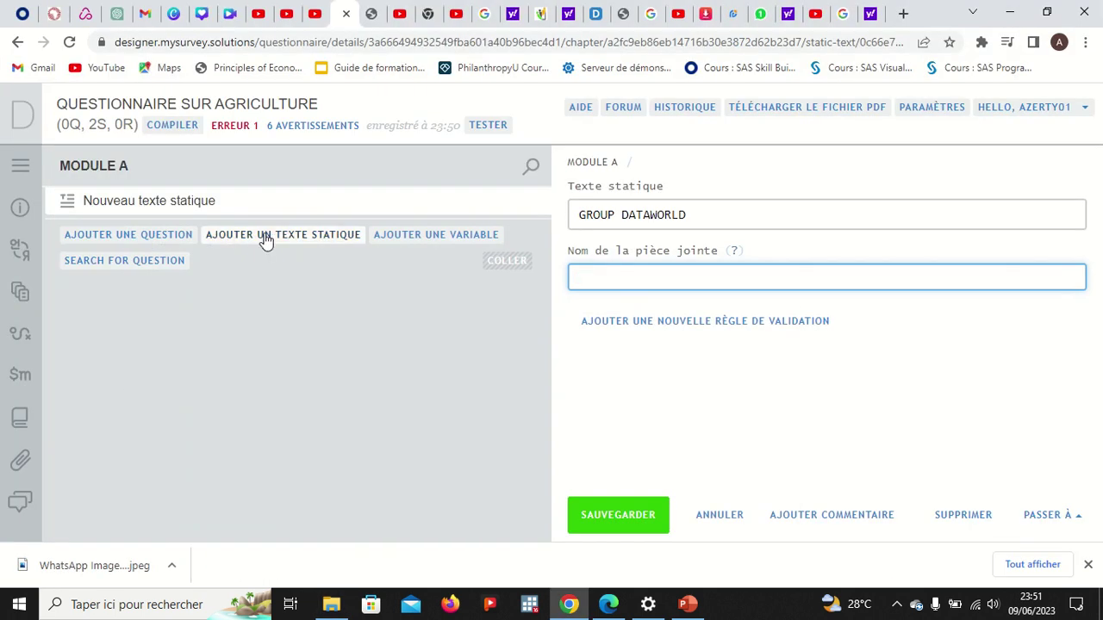
Delete the existing DATAWORLD attachment from the questionnaire's attached files and confirm the deletion
left_click(21, 464)
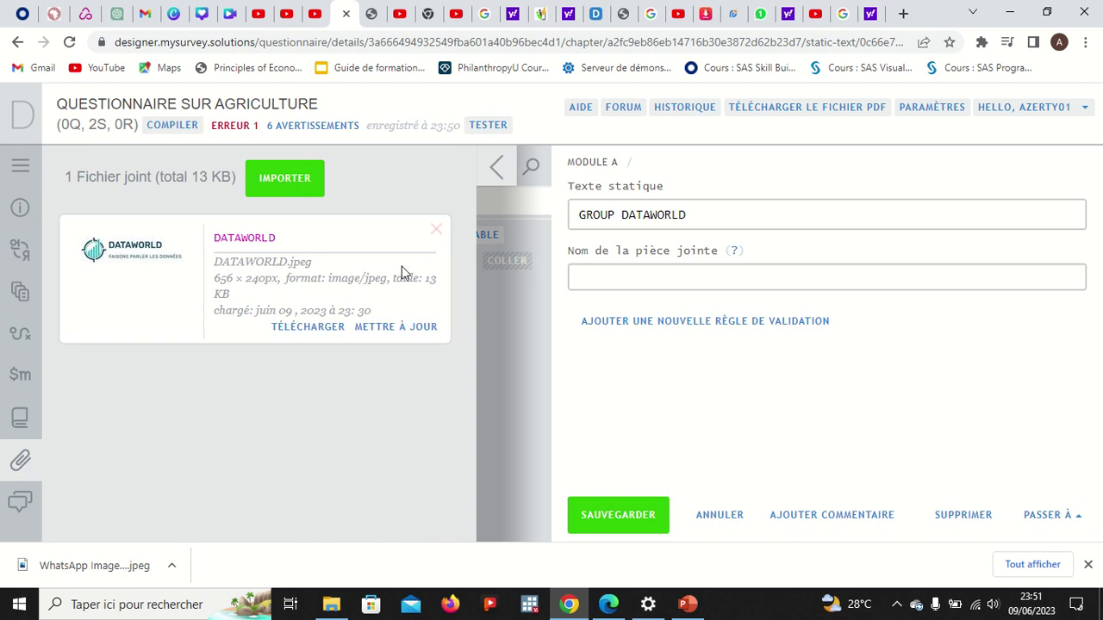
left_click(436, 232)
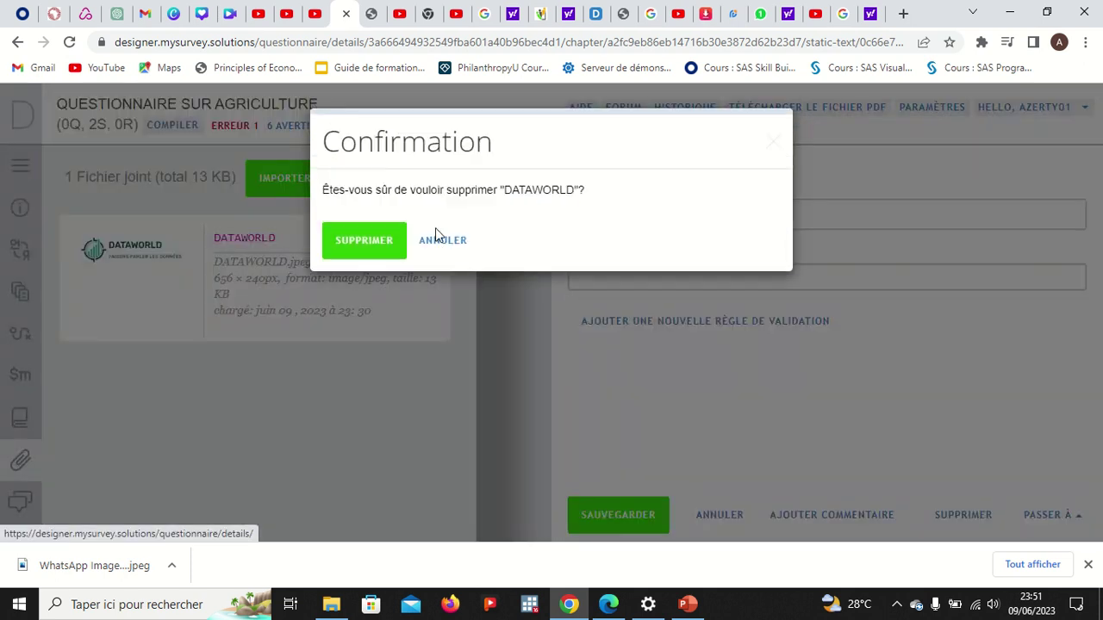
left_click(384, 252)
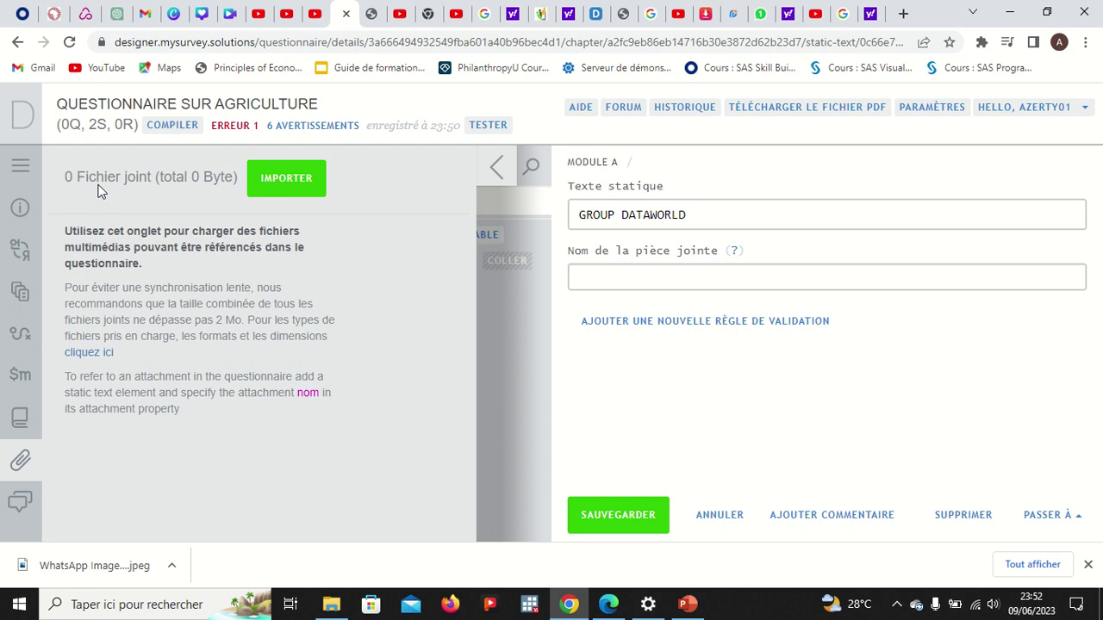
Import the DATAWORLD JPEG image from Downloads as a questionnaire attachment and return to the MODULE A contents
left_click(287, 178)
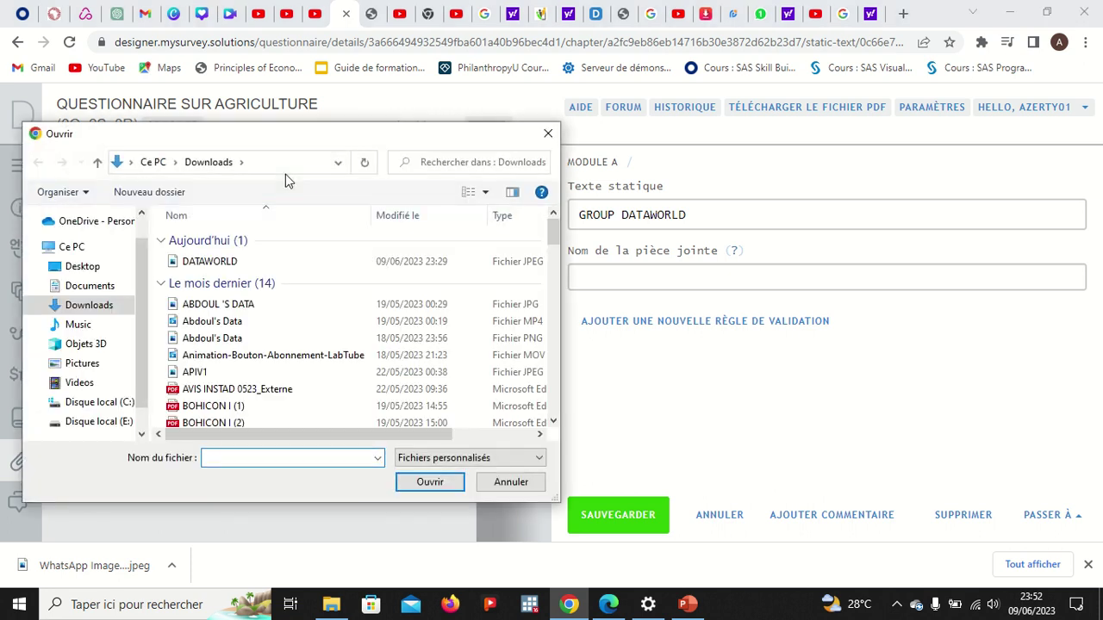
left_click(235, 265)
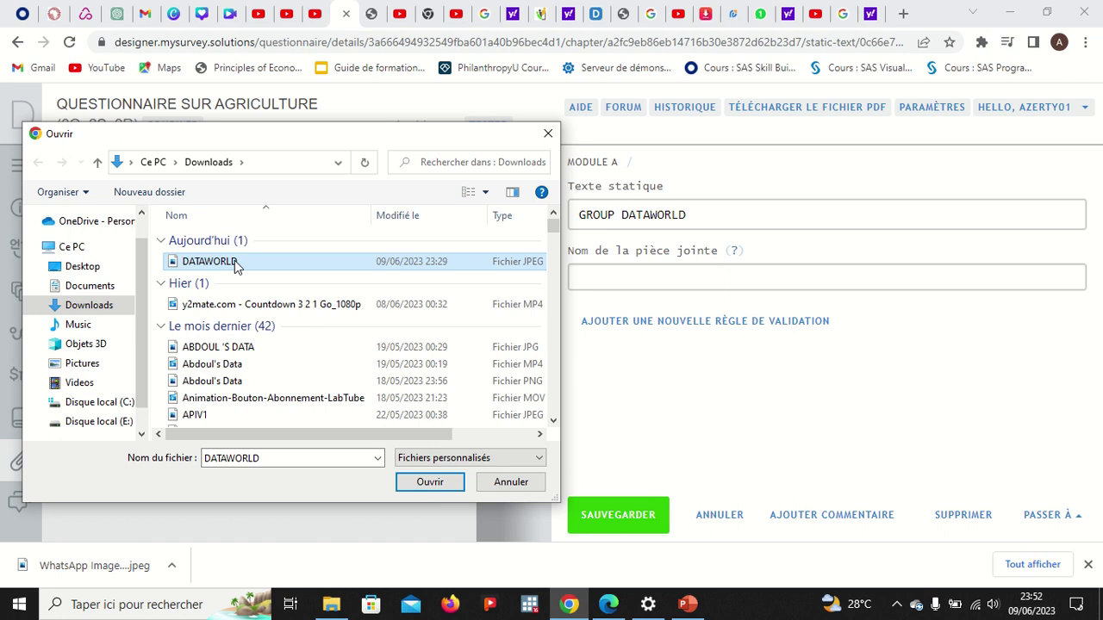
left_click(429, 483)
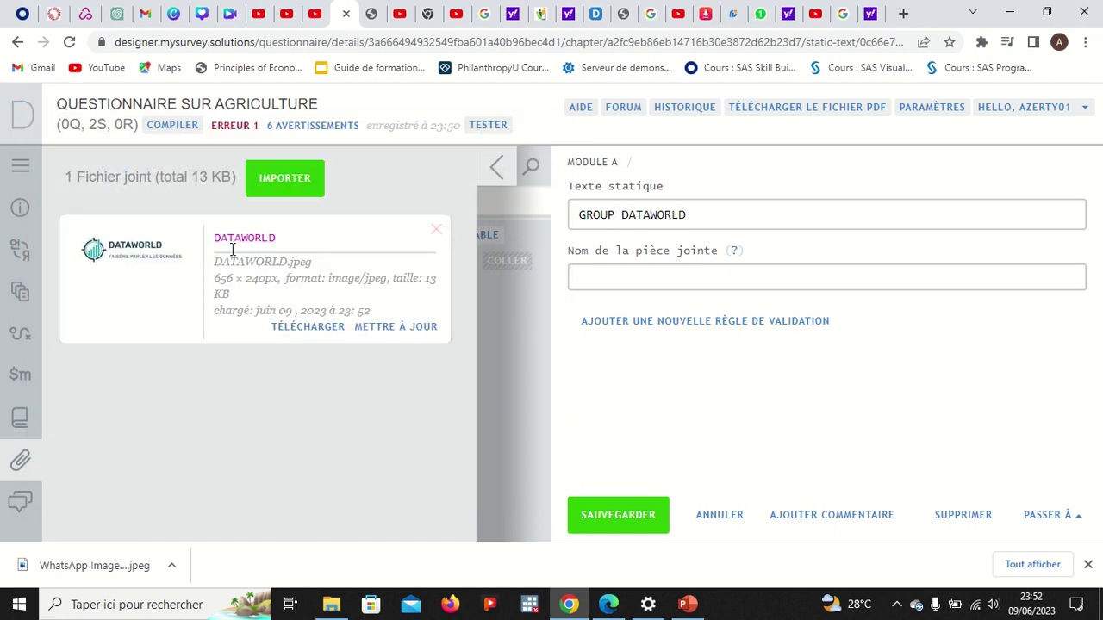
left_click(498, 167)
Set the attachment name of the GROUP DATAWORLD static text to DATAWORLD and save it
left_click(630, 279)
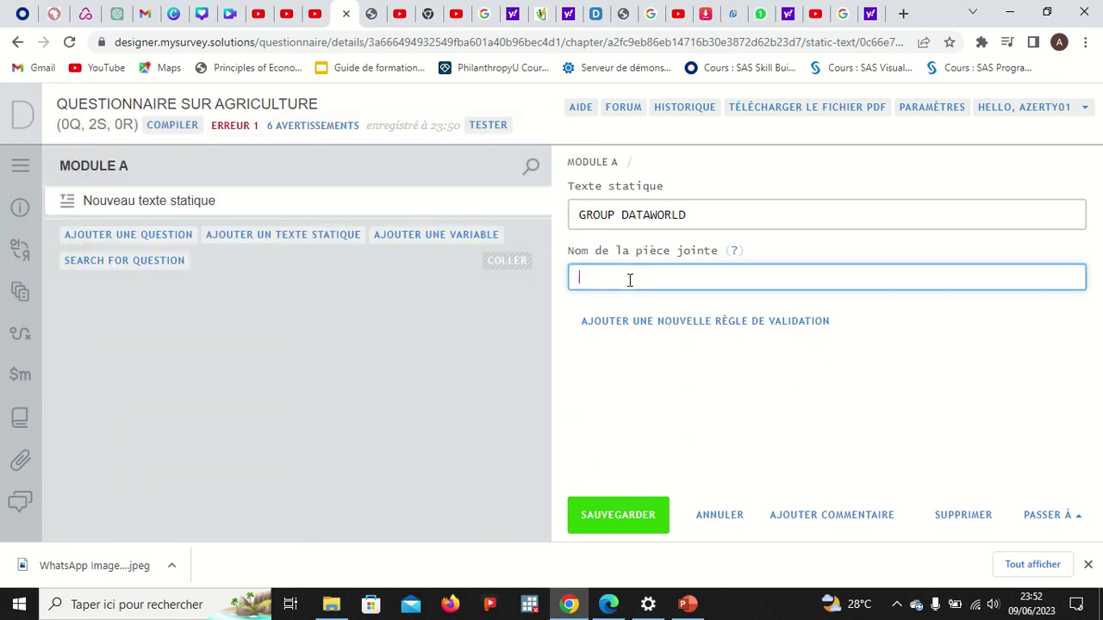
type("DATAWORLD")
left_click(600, 518)
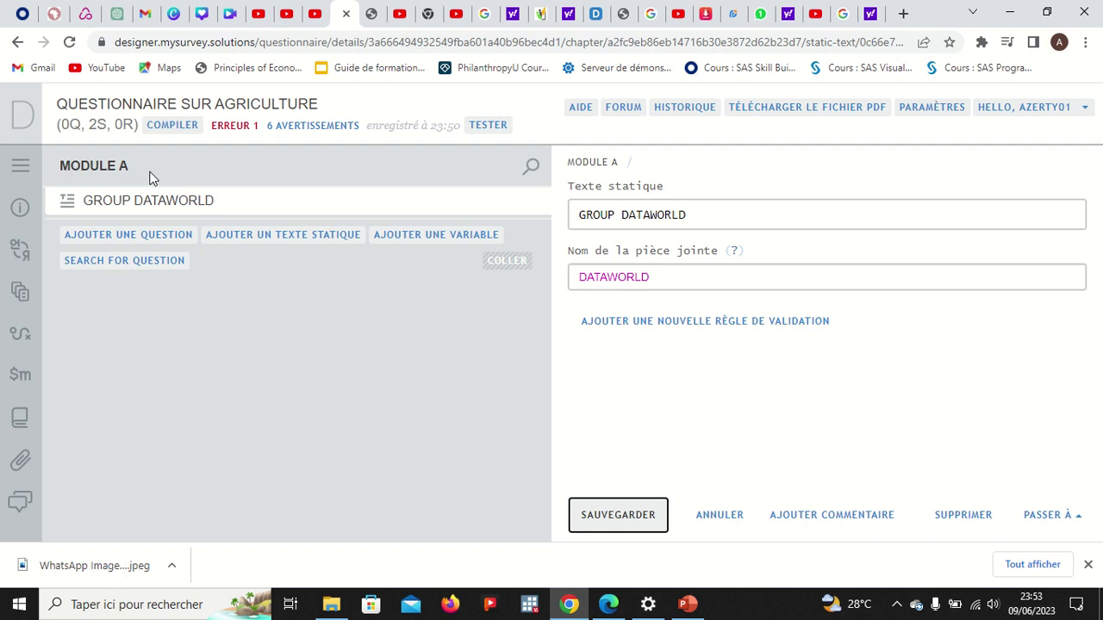
Add a question to MODULE A, set its type to Date and its variable name to I1
left_click(166, 238)
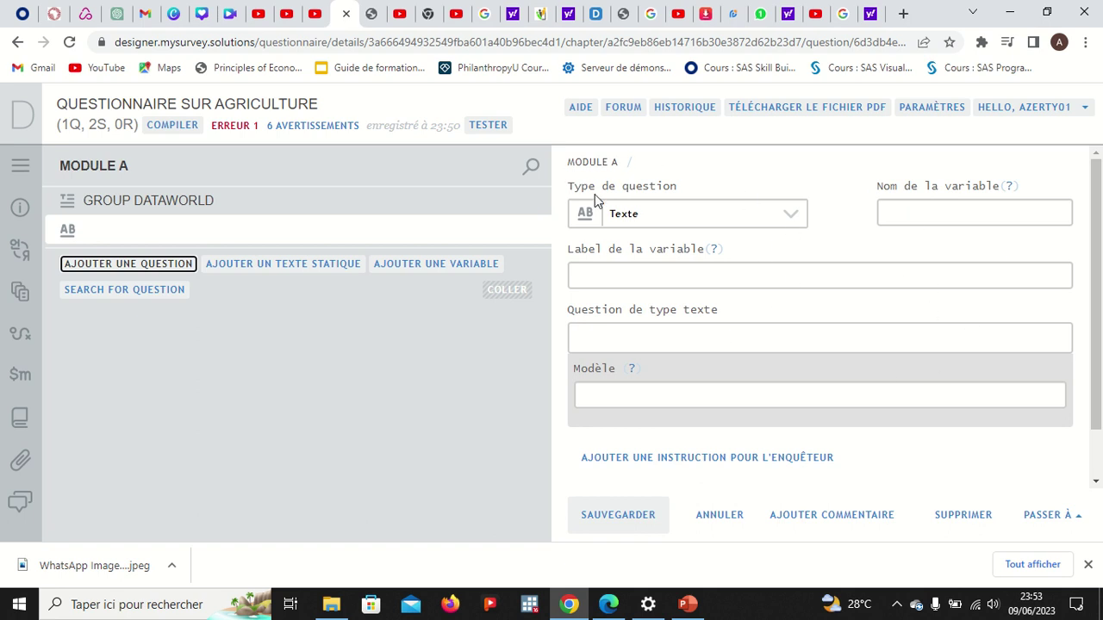
left_click(787, 221)
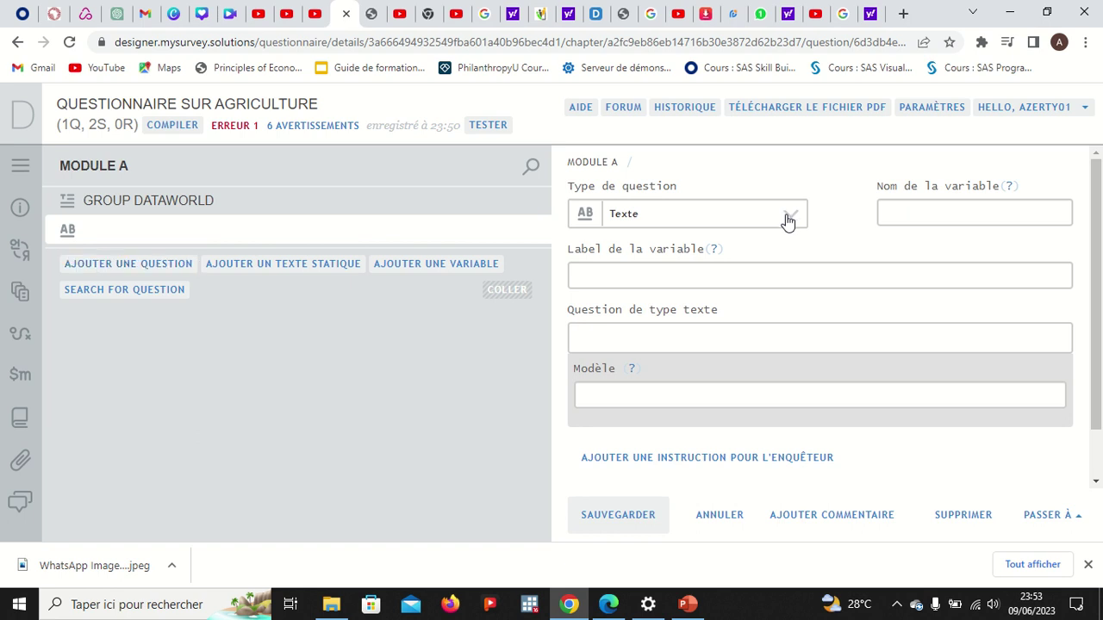
left_click(786, 220)
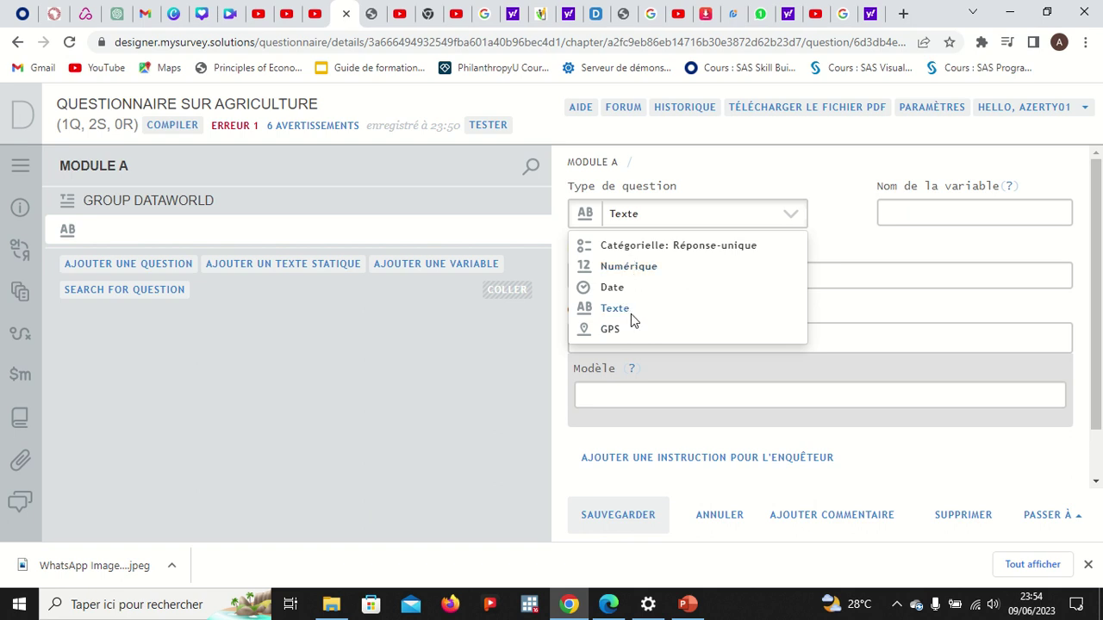
left_click(621, 289)
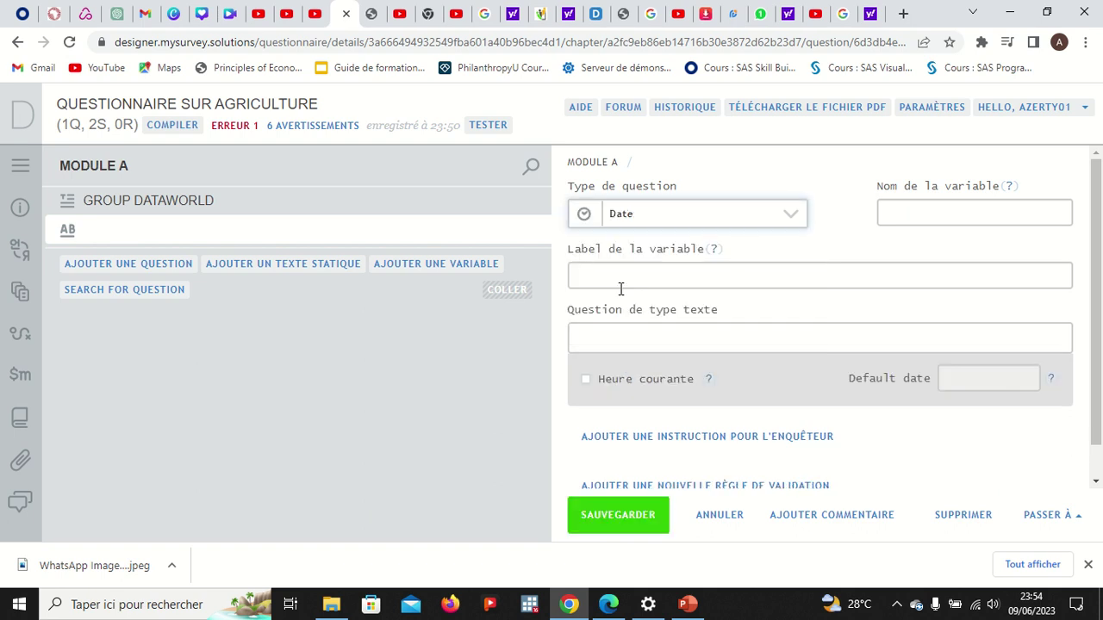
left_click(916, 217)
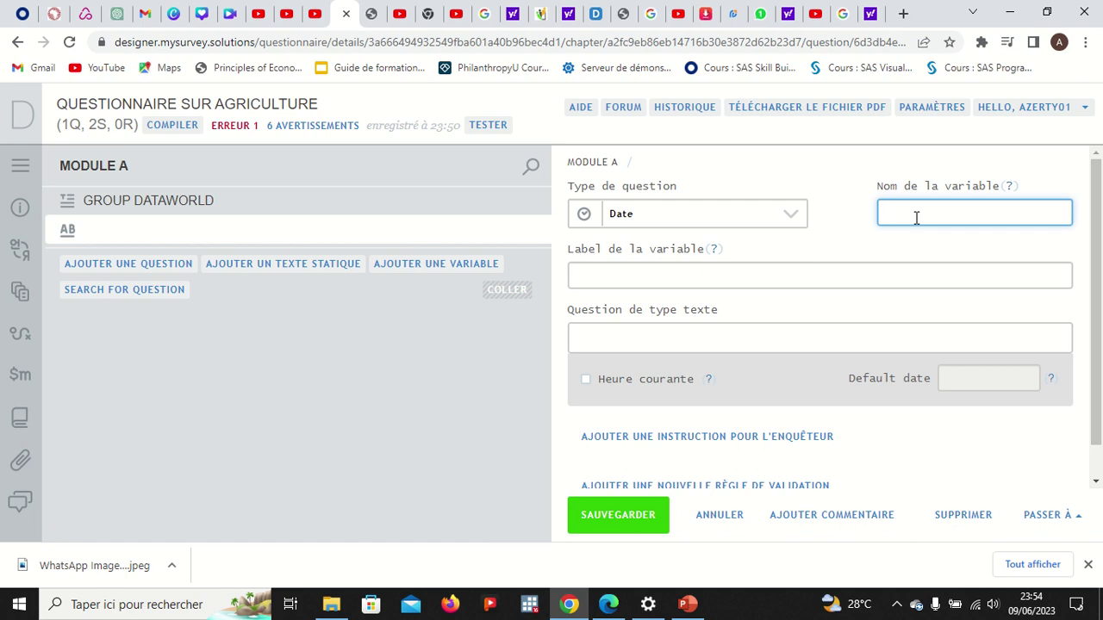
type("l1")
Give the date question the text "I1-Choisissez la date du début" and the variable label "date", and save it
left_click(668, 280)
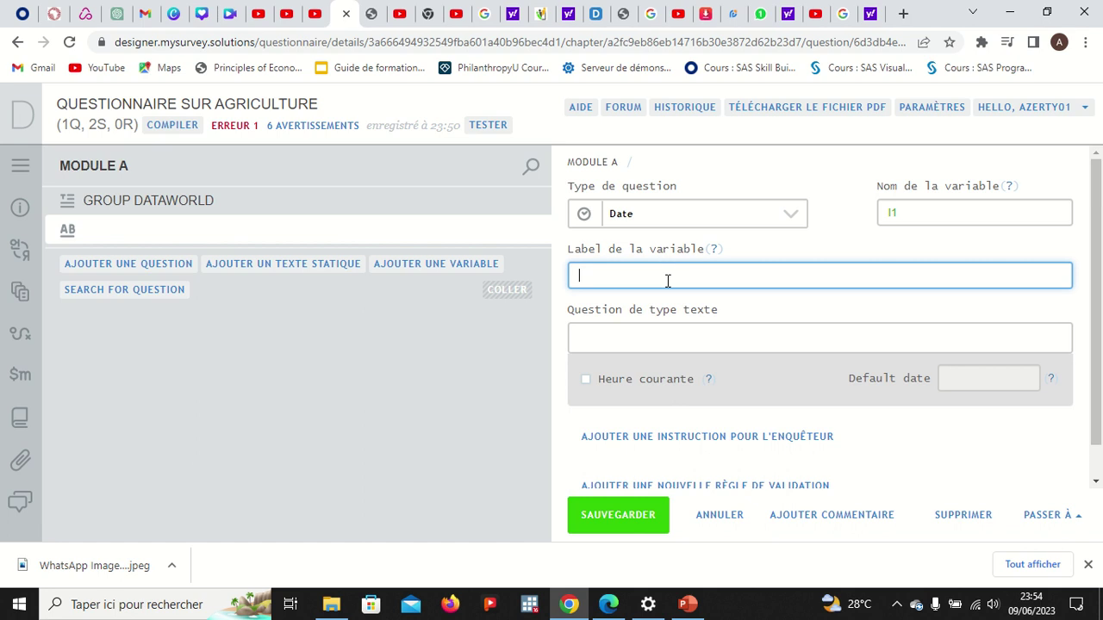
left_click(652, 342)
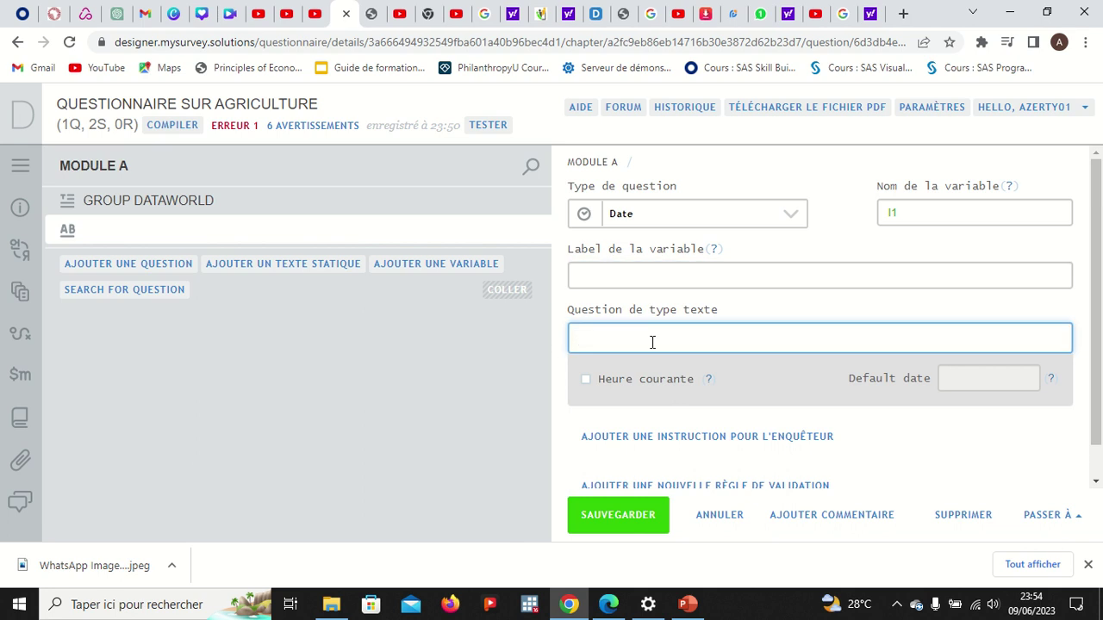
type("I1-Choisissez la date du début")
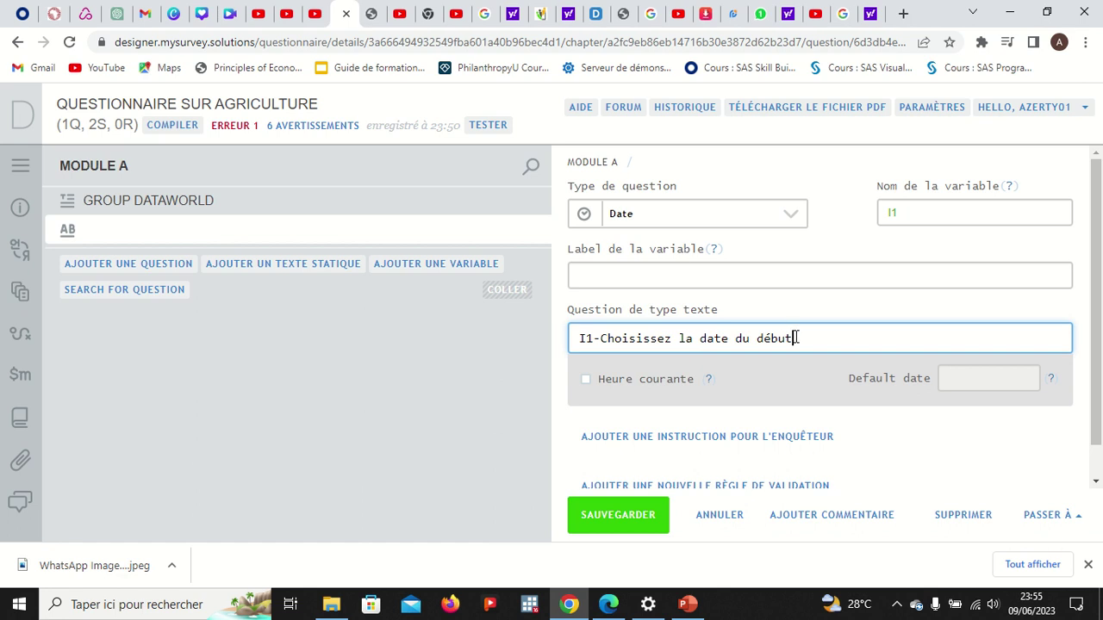
left_click_drag(799, 339, 602, 340)
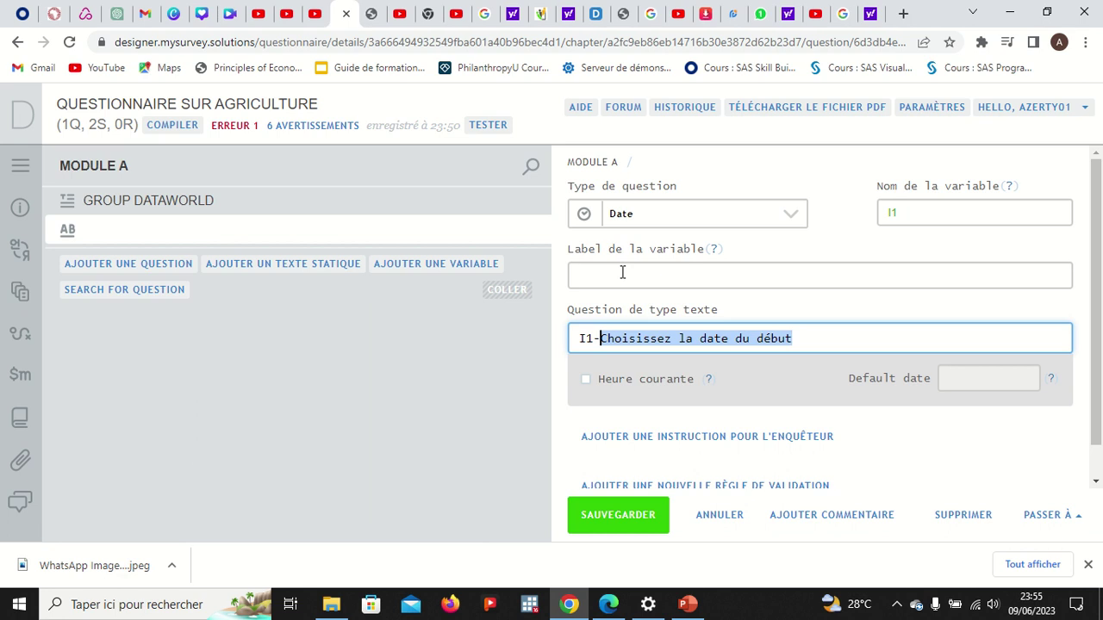
left_click(807, 338)
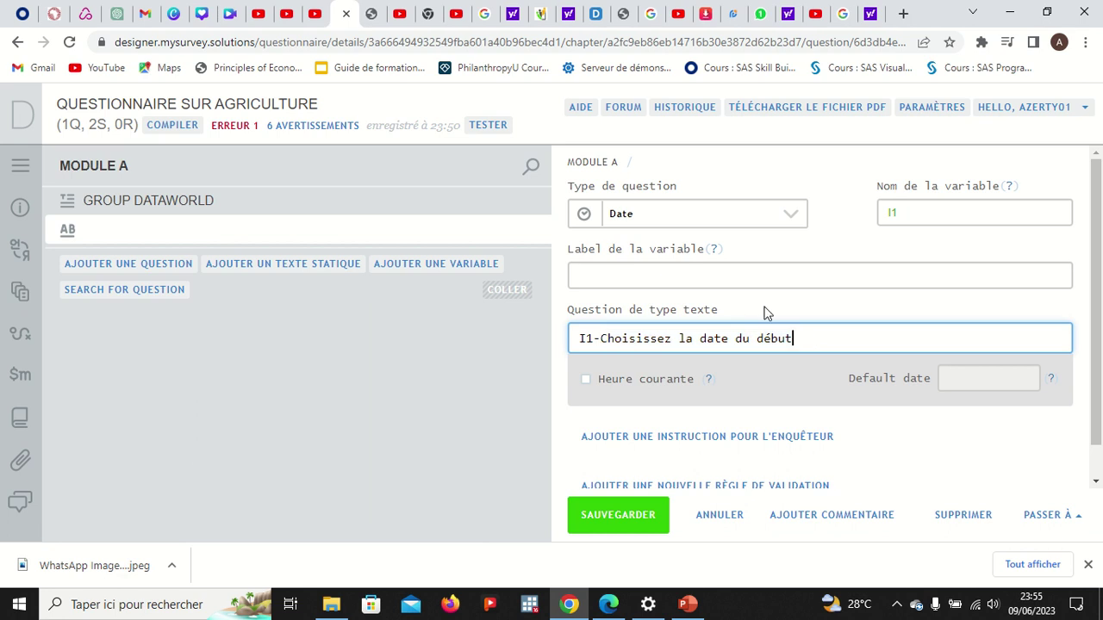
left_click(698, 275)
type("d")
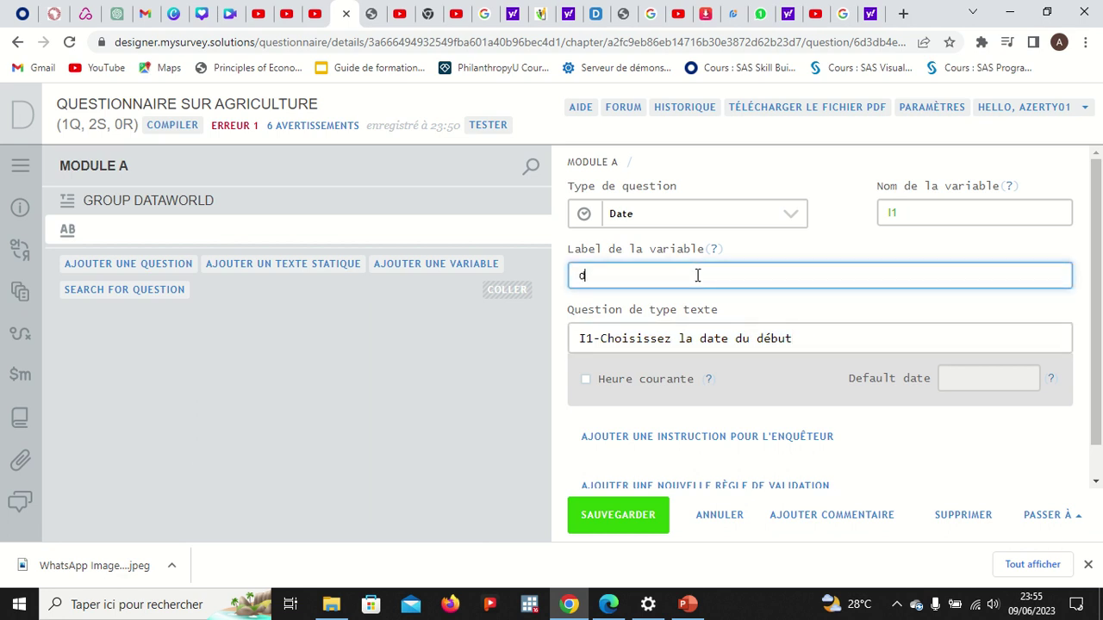
type("ate")
left_click(640, 515)
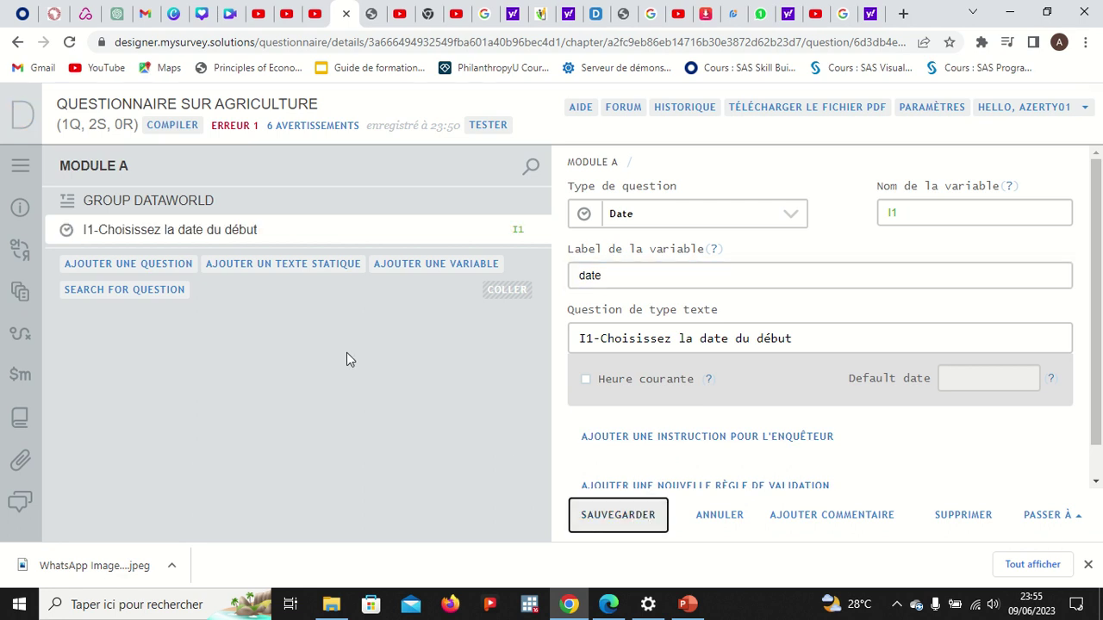
Recompile the questionnaire and open it in the web tester to check MODULE A's logo and date question
left_click(173, 127)
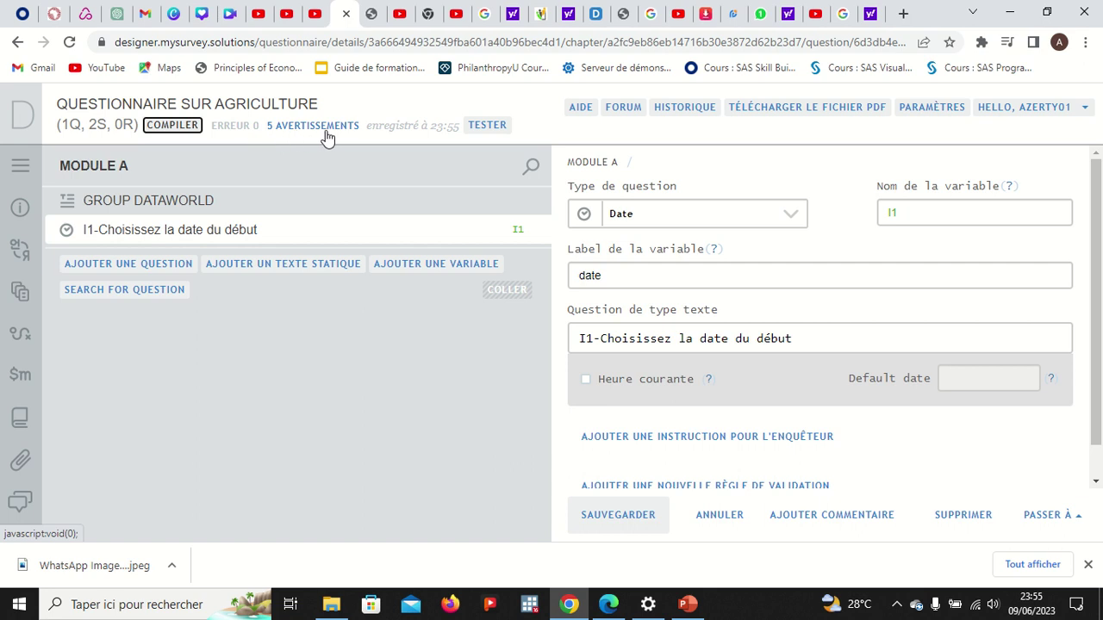
left_click(488, 125)
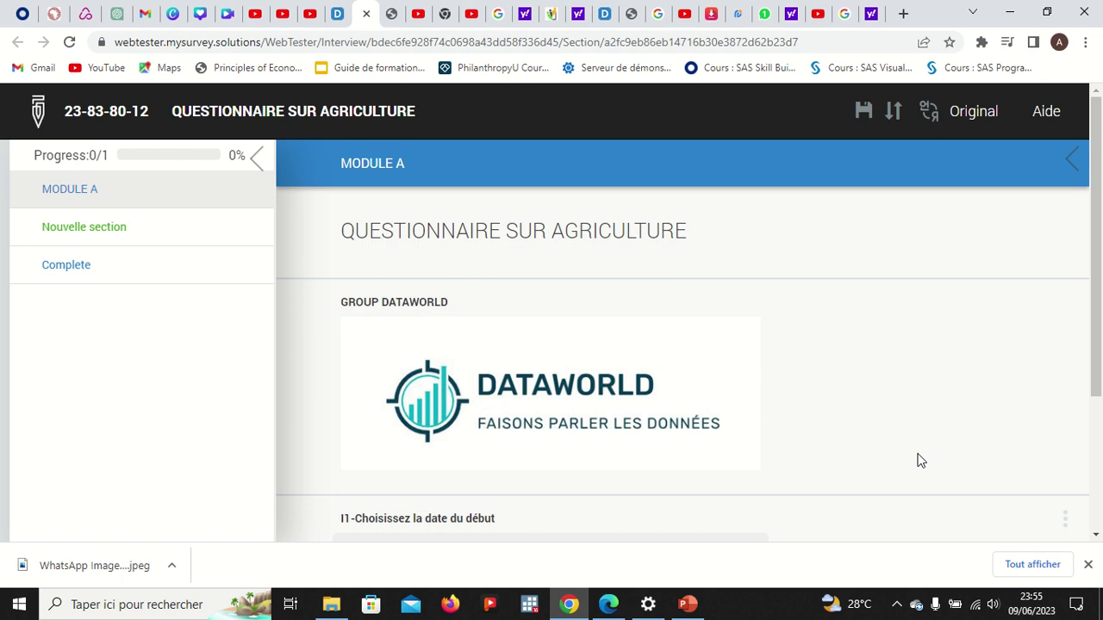
scroll(916, 460, "down", 1)
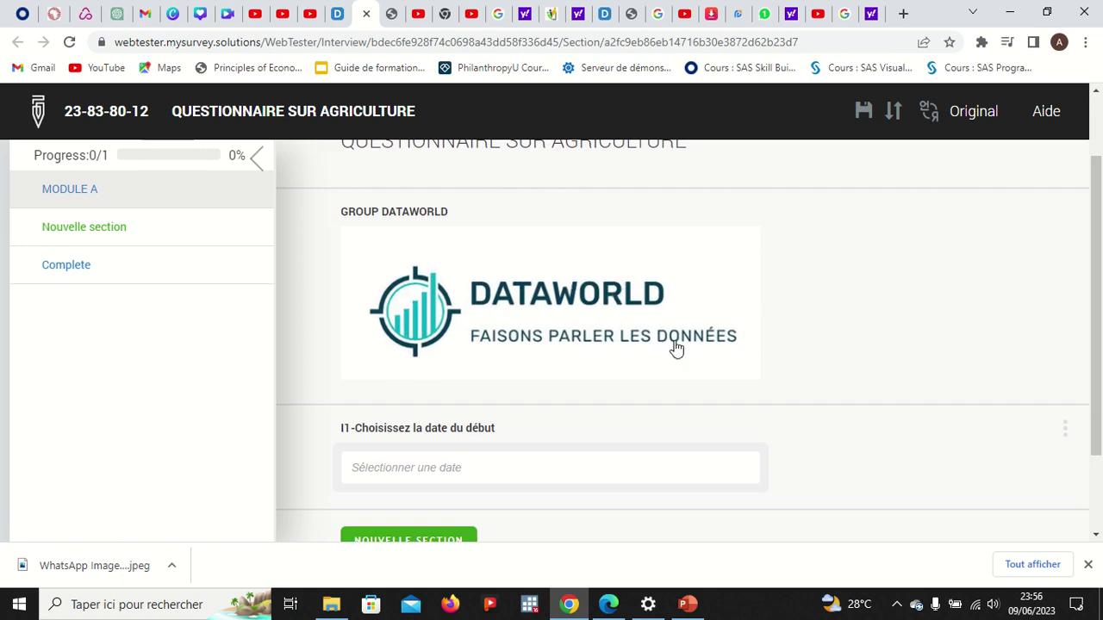
scroll(827, 350, "down", 1)
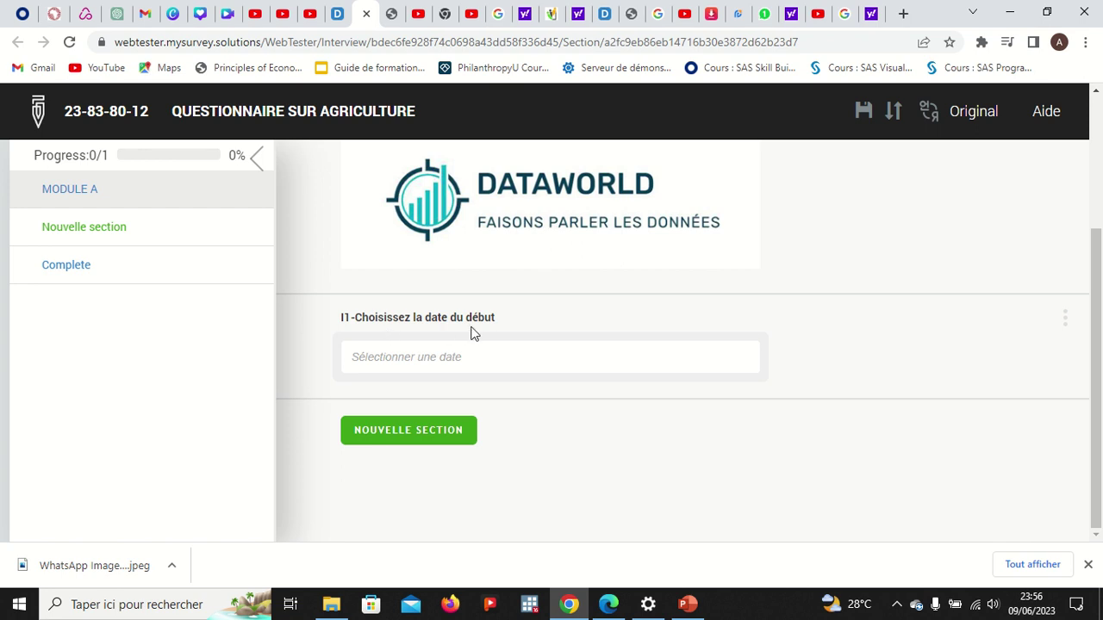
Answer the start date question I1 in the test interview with 9 June 2023
left_click(487, 363)
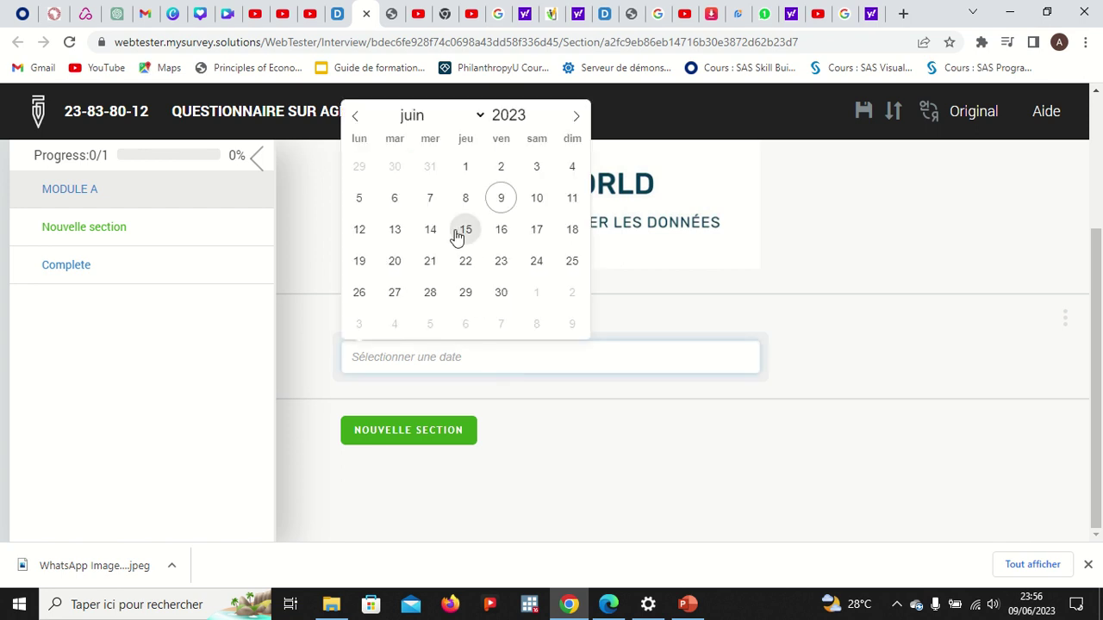
left_click(498, 200)
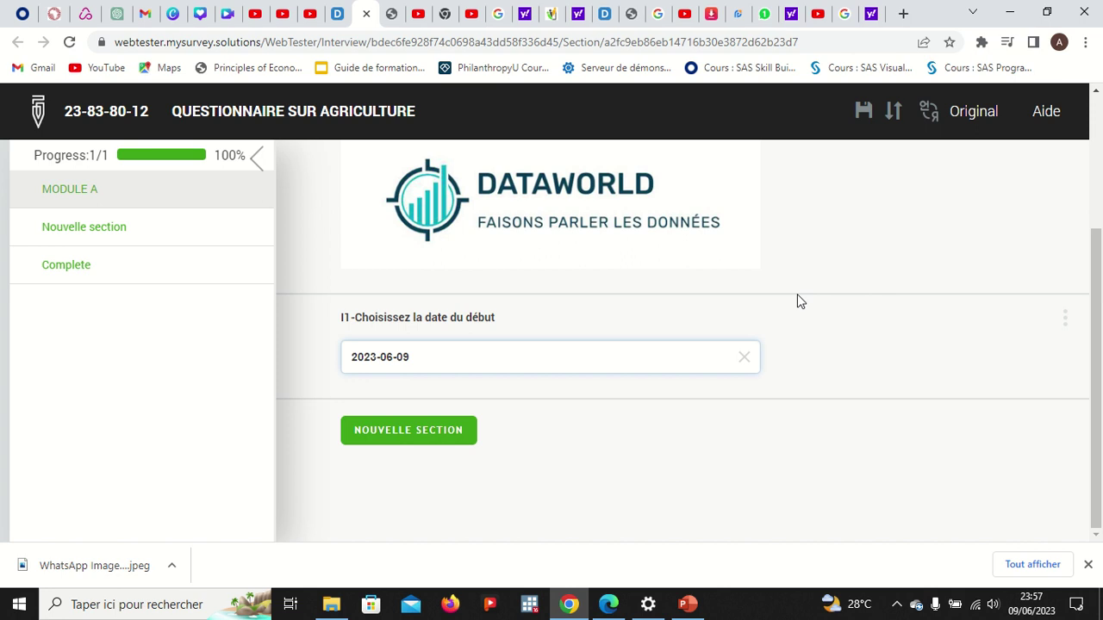
mouse_move(638, 7)
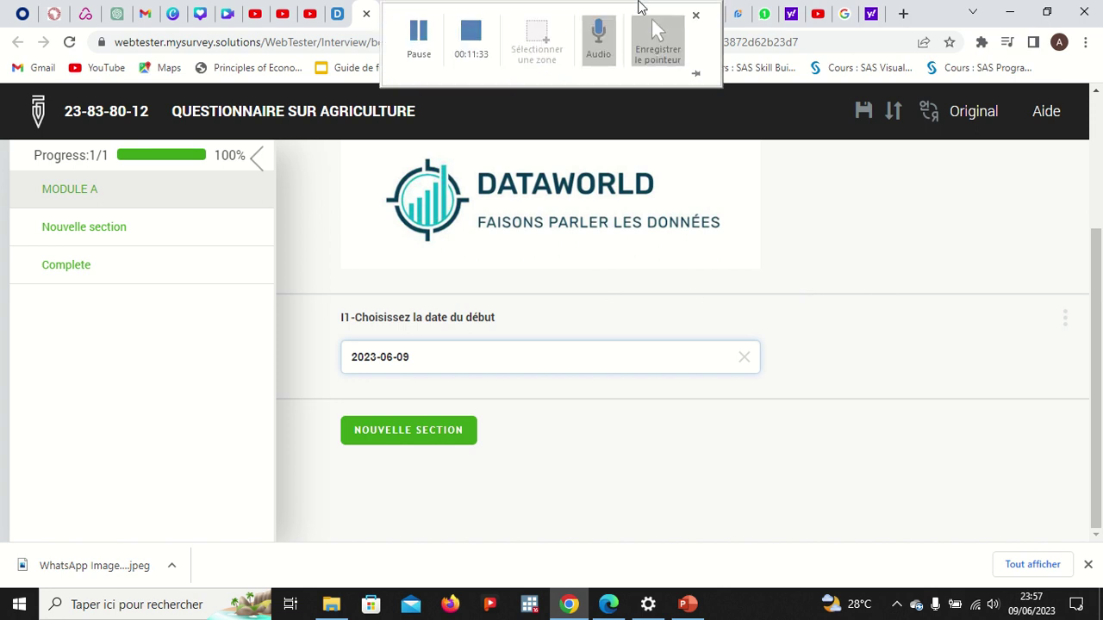